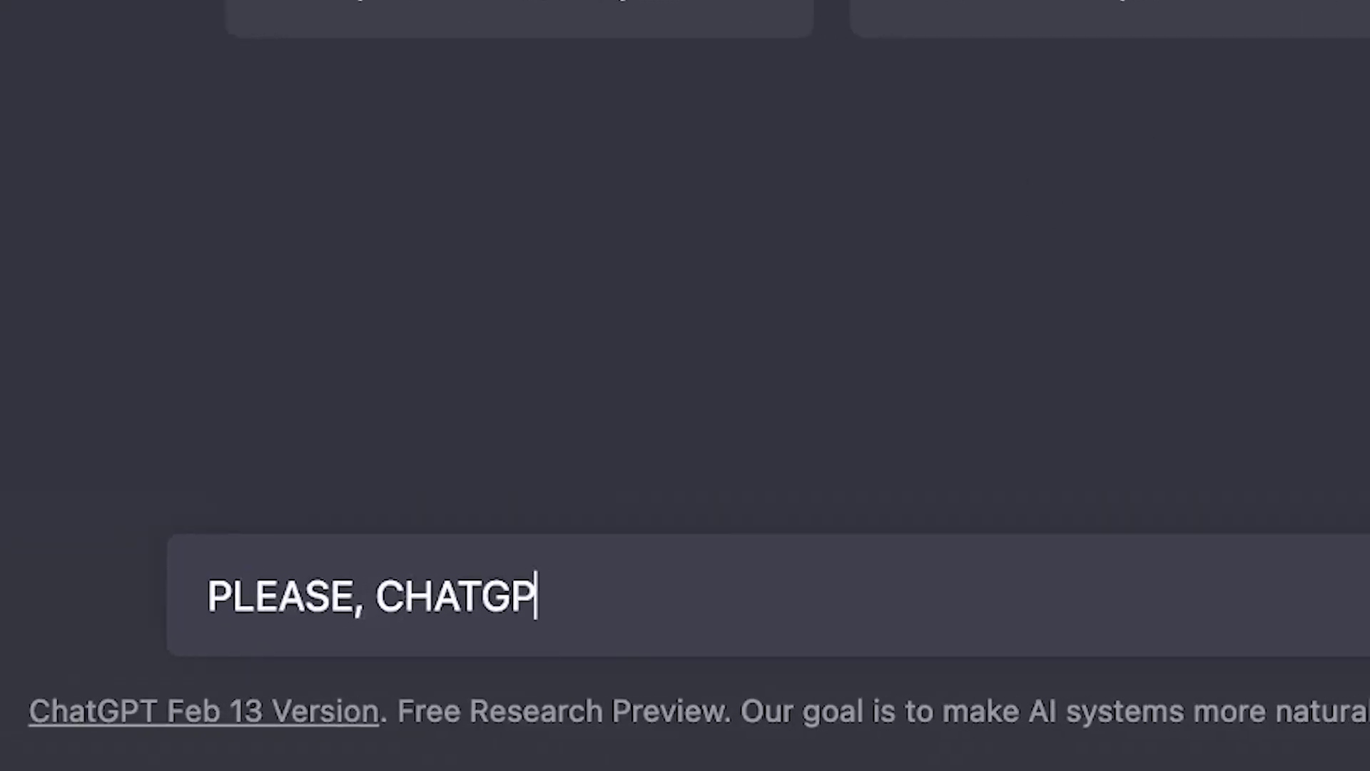
# - Ask ChatGPT for inspiration for the next viral video
pyautogui.write("T, GIVE ME INSPIRATION FOR MY NEXT VIRAL VIDEO? I'M BEGGING!!")
pyautogui.press('Return')
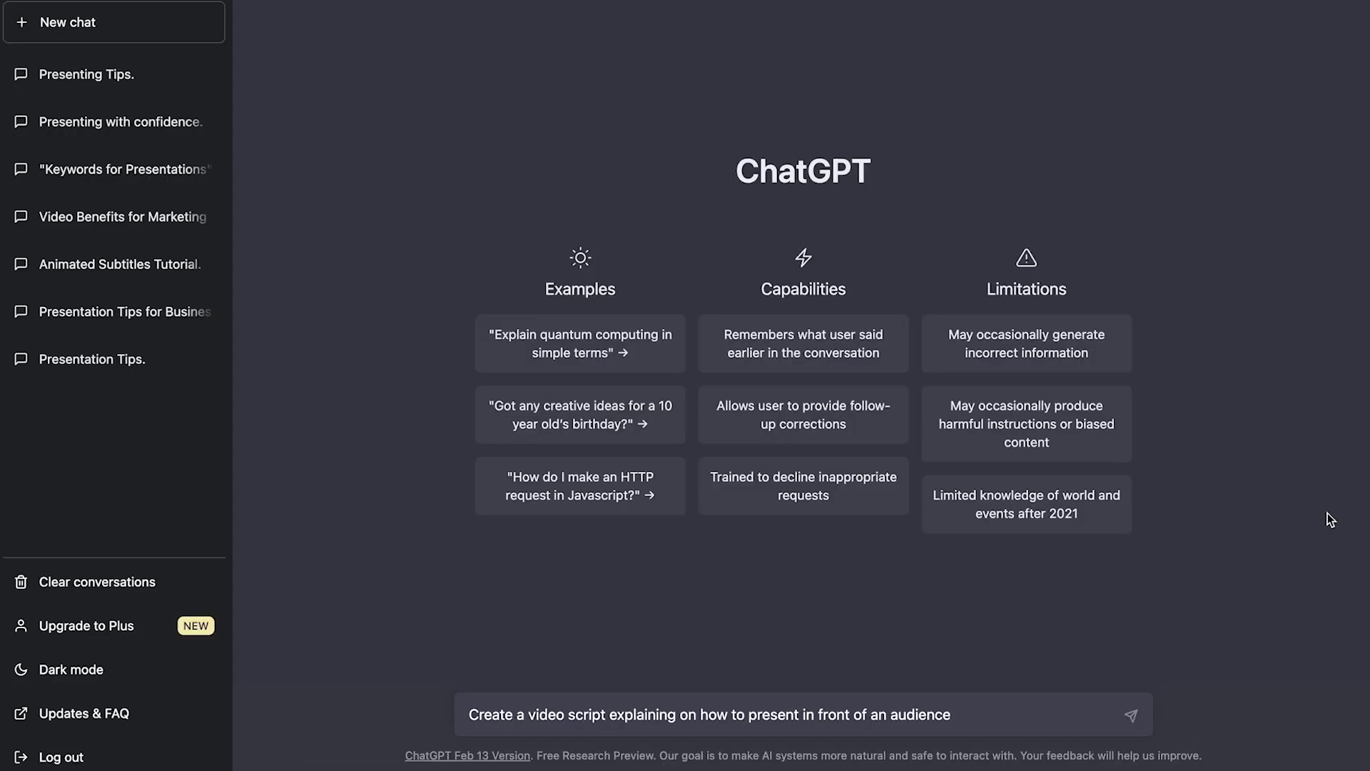
# - Ask for presenting keywords, then send a YouTuber-style 200-word, three-tip presenting script prompt
pyautogui.write('Can you name related keywords to presenting in front ')
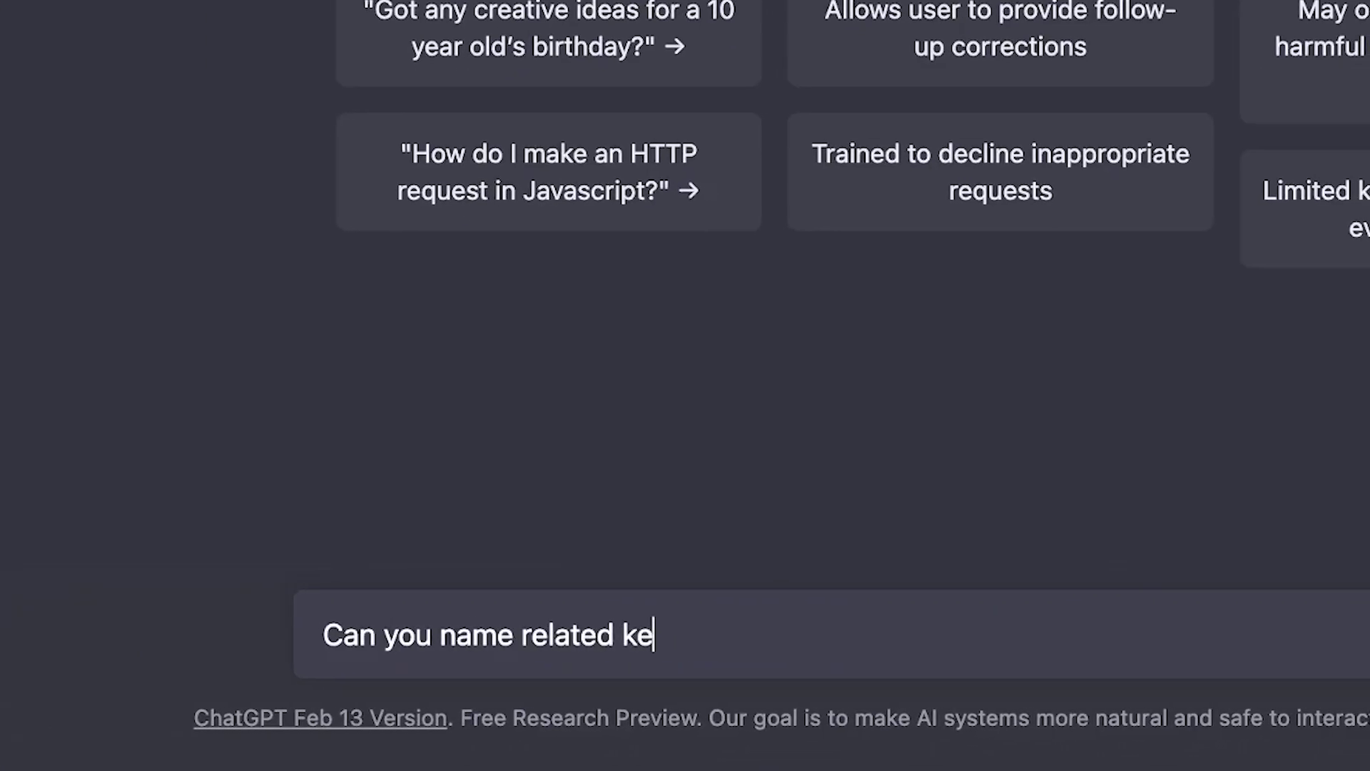
pyautogui.write('of an audien')
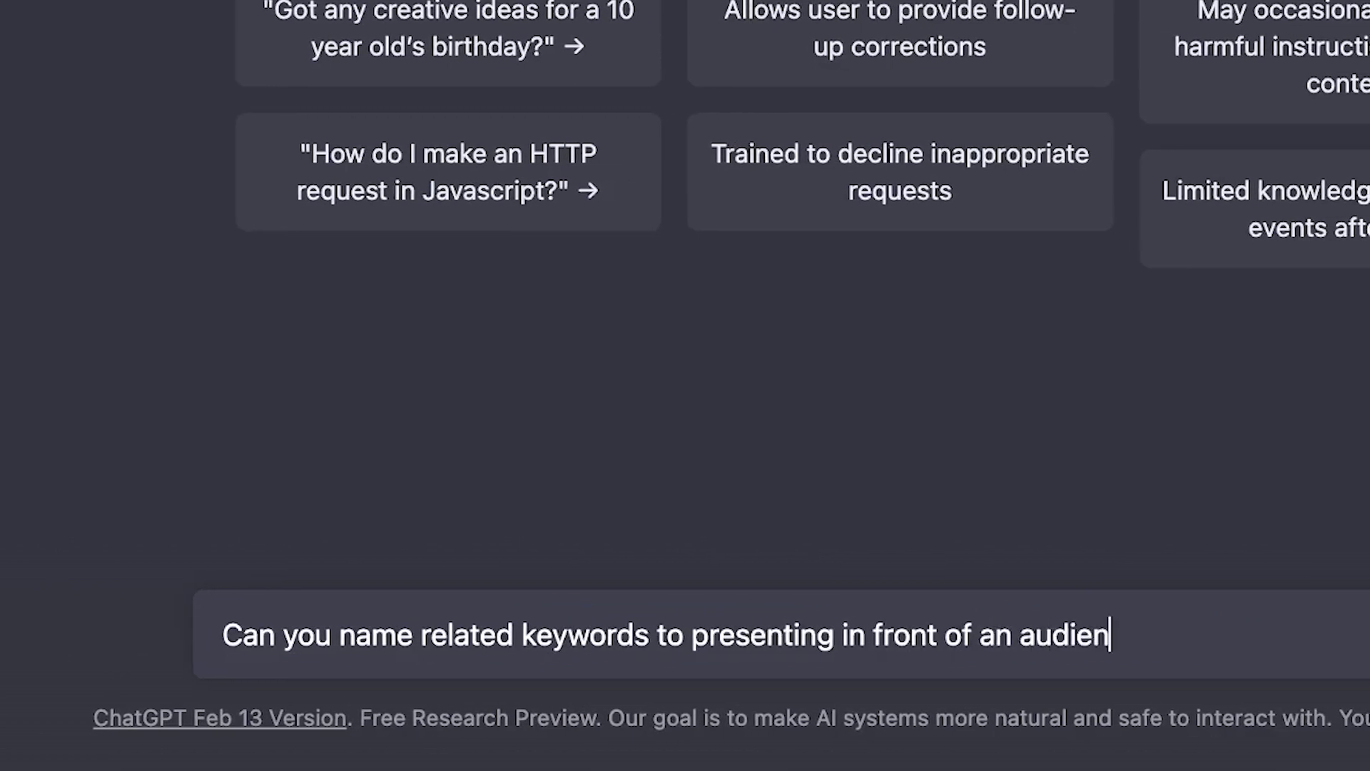
pyautogui.write('ce?')
pyautogui.press('Return')
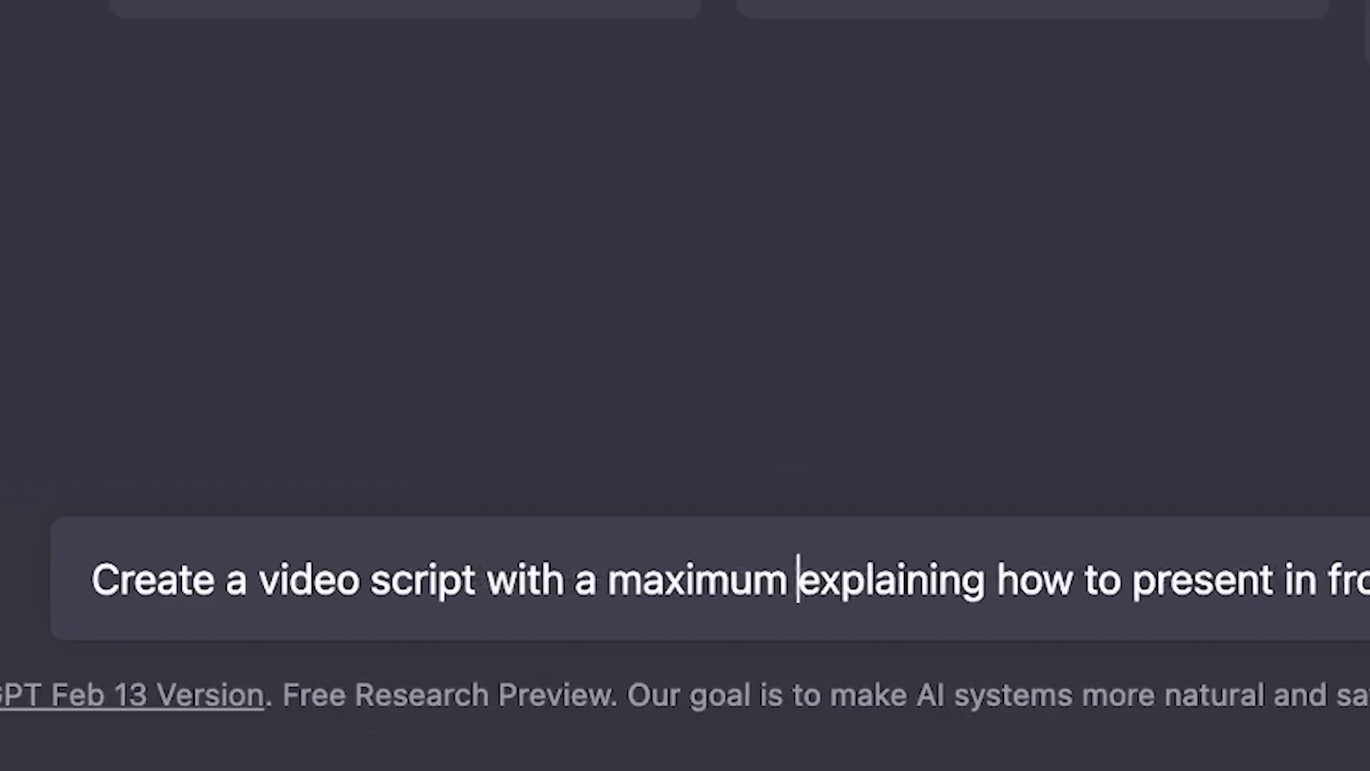
pyautogui.write('words ')
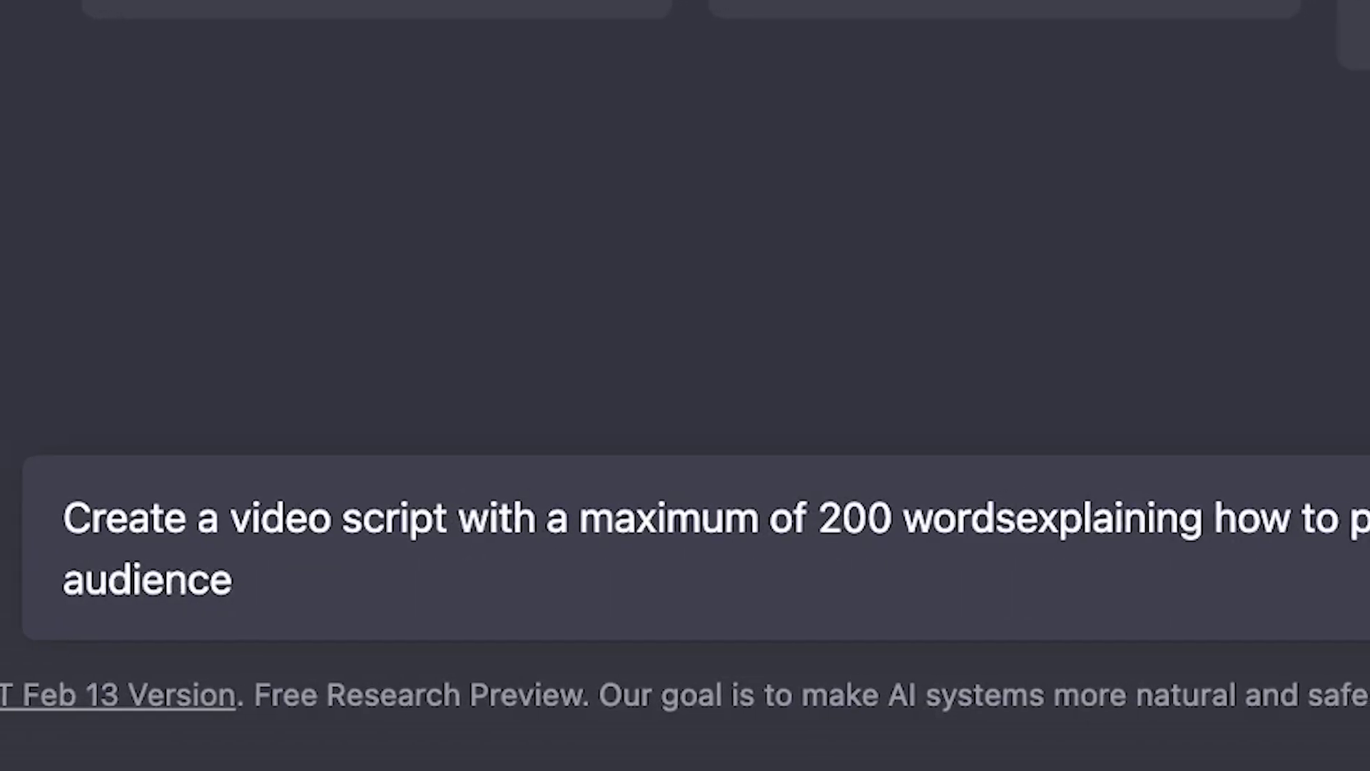
pyautogui.write(', consisting of three tips, on')
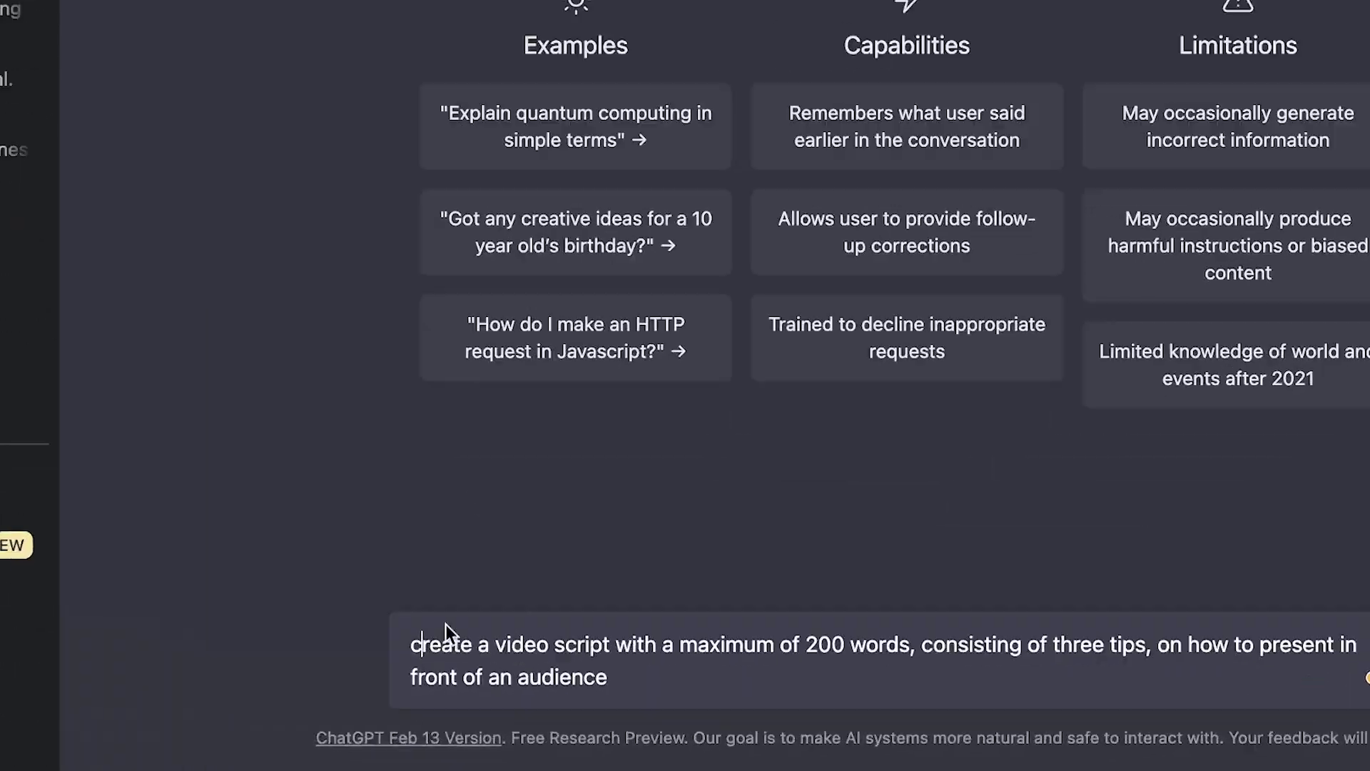
pyautogui.click(392, 642)
pyautogui.write('Act like a...... ')
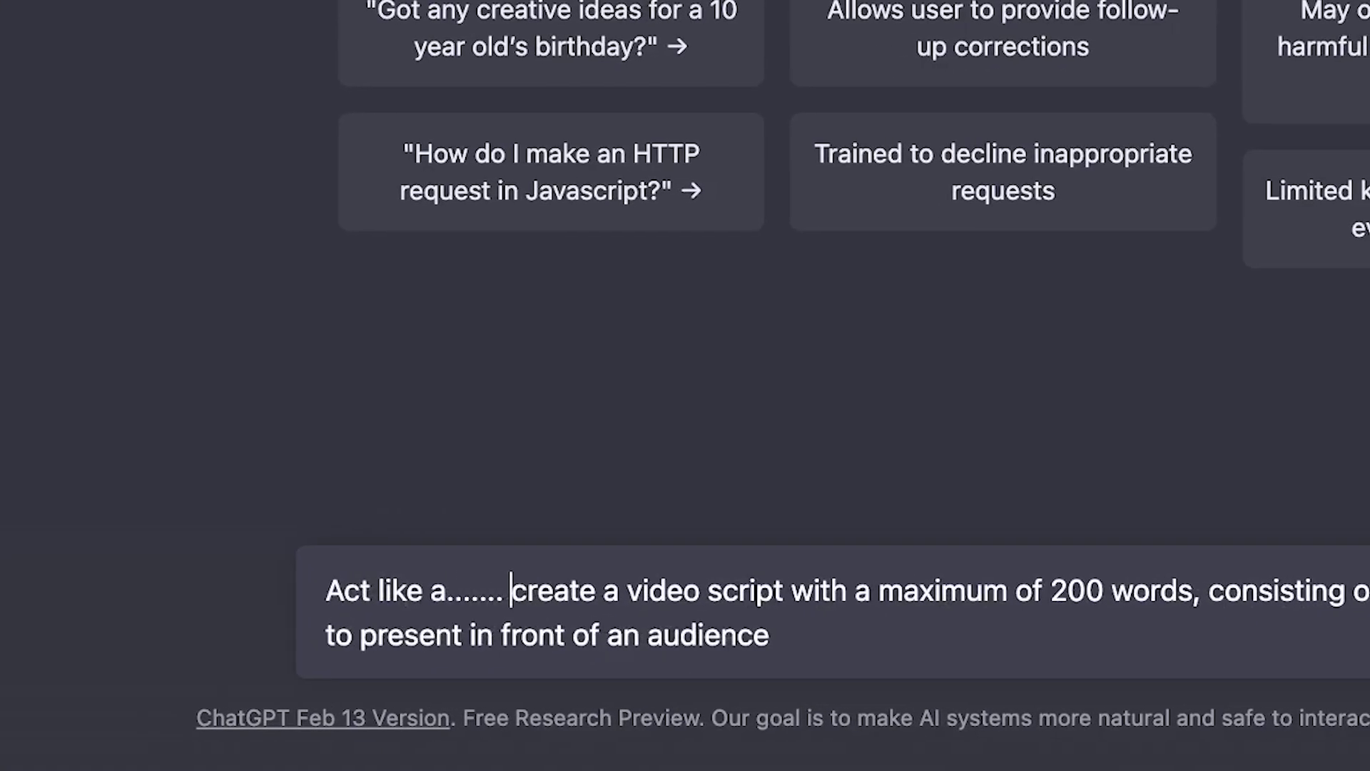
pyautogui.write('Pitt')
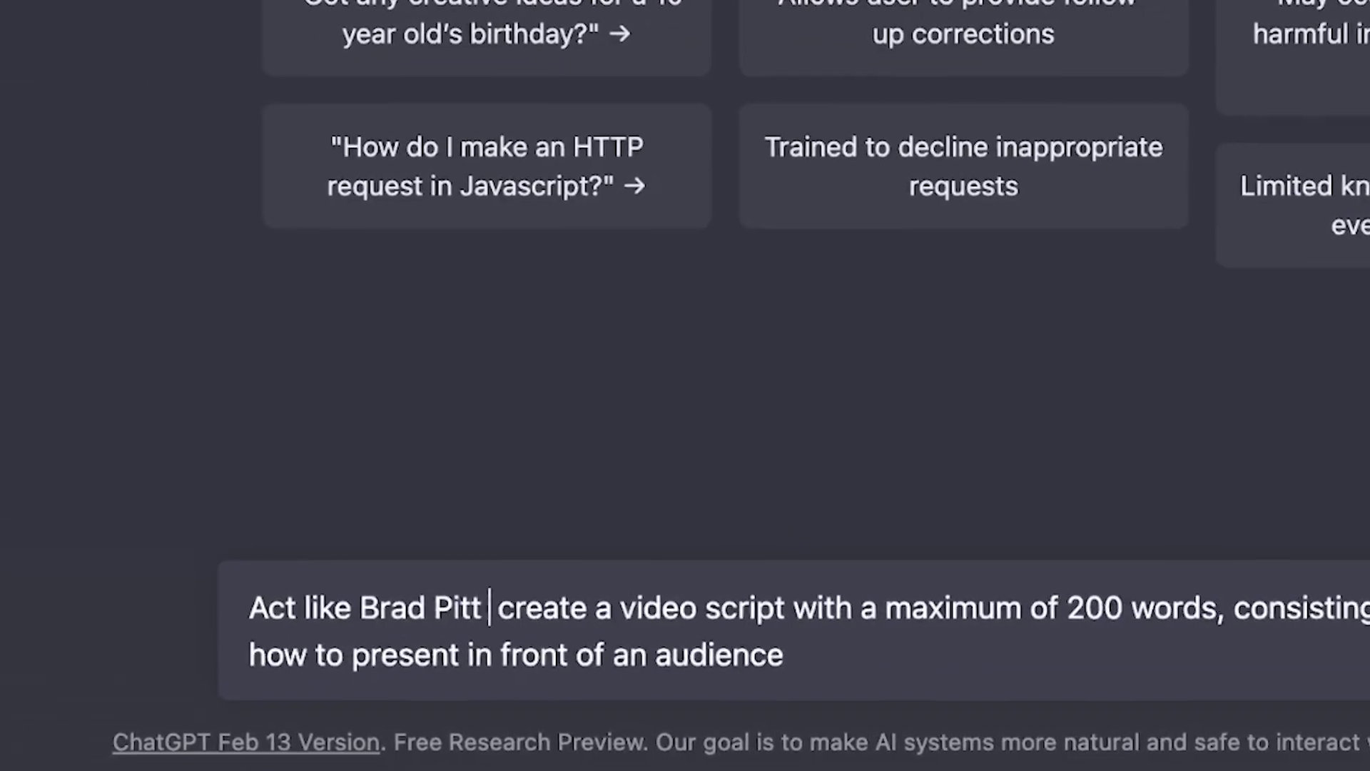
pyautogui.press('BackSpace')
pyautogui.press('BackSpace')
pyautogui.press('BackSpace')
pyautogui.press('BackSpace')
pyautogui.press('BackSpace')
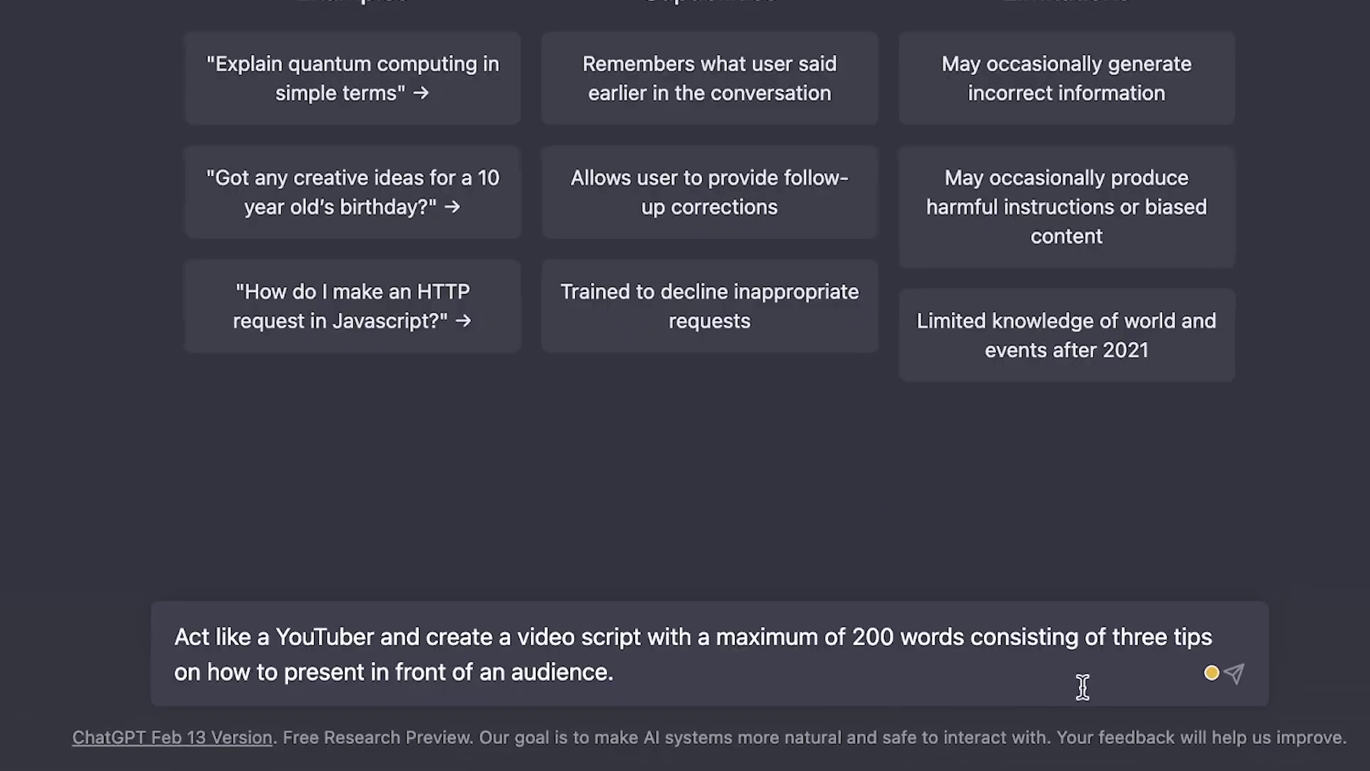
pyautogui.click(1222, 674)
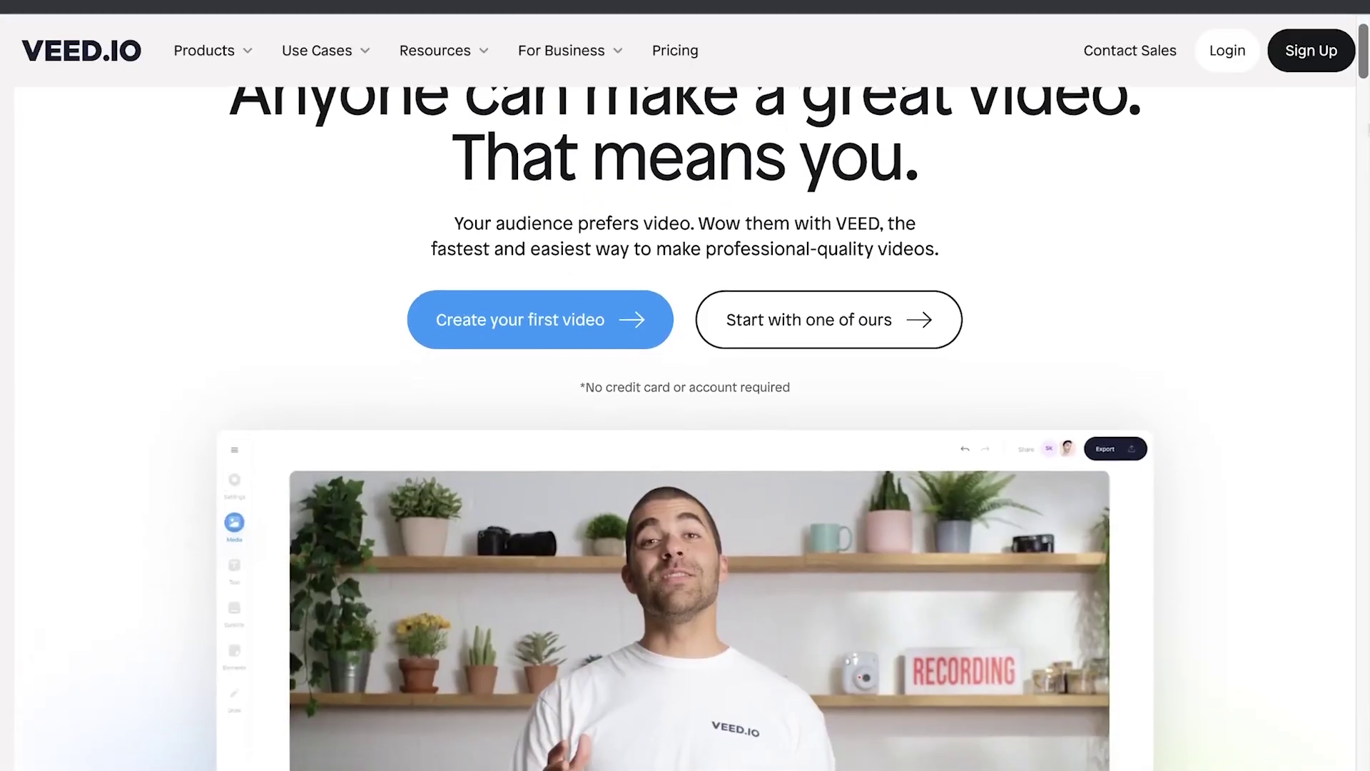
# - Choose Camera as the recording type on VEED.IO's recorder page
pyautogui.scroll(-1, 685, 428)
pyautogui.scroll(-8, 1366, 129)
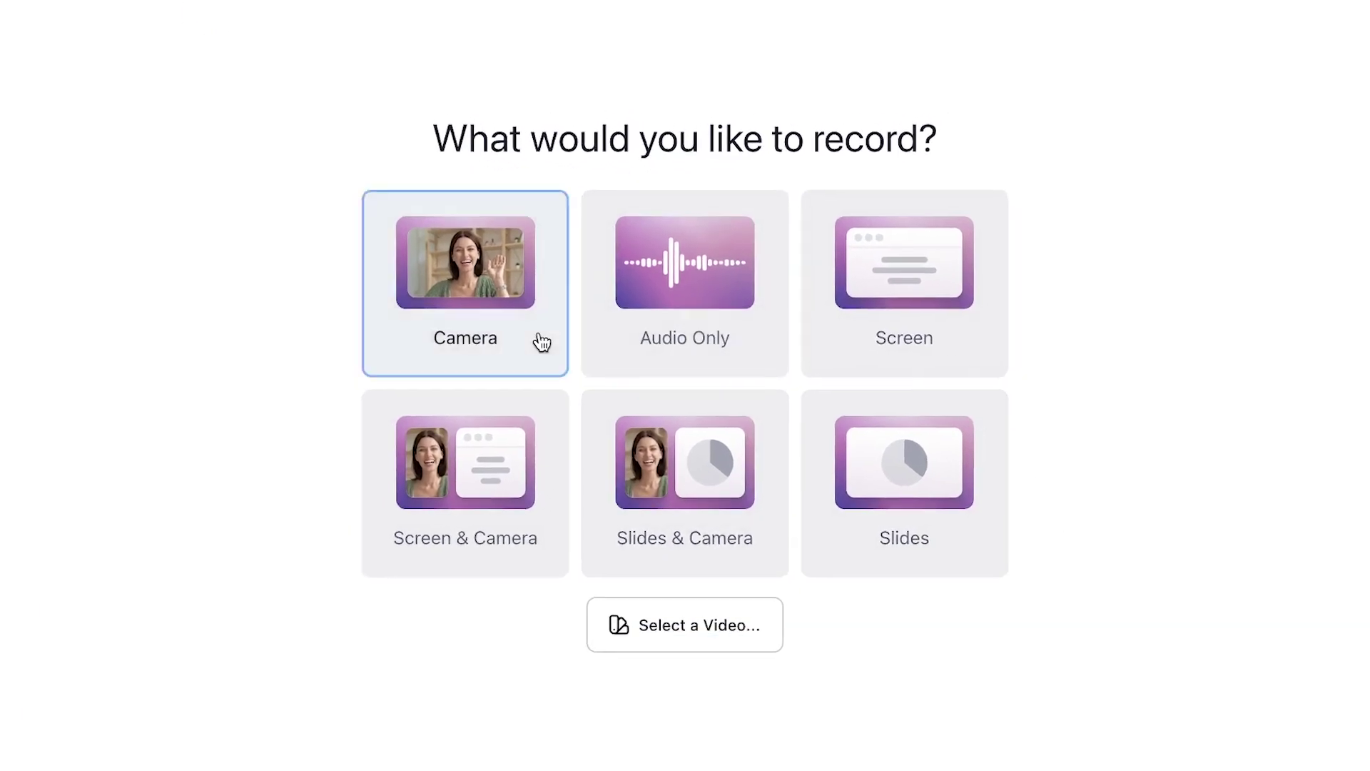
pyautogui.click(541, 342)
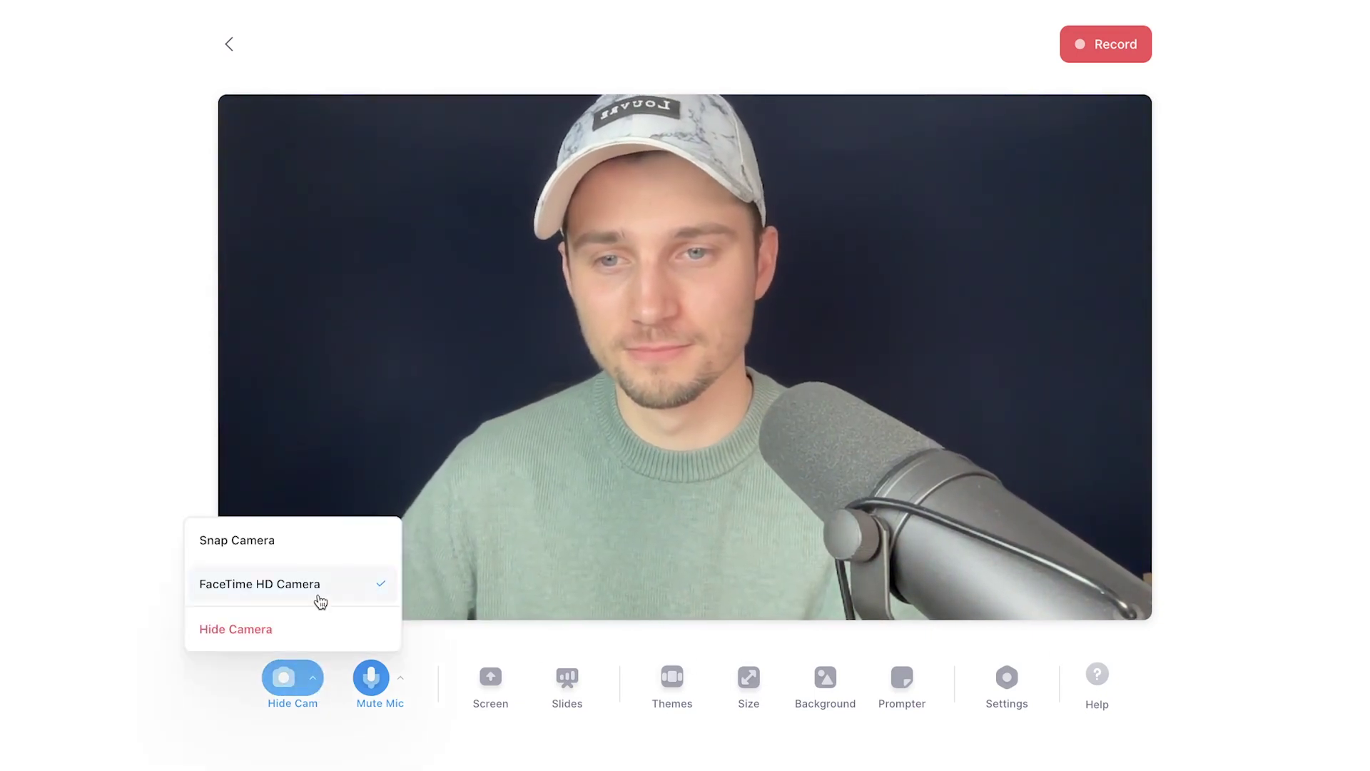
# - Apply the Playground theme, then set the recording frame size to YouTube 16:9
pyautogui.click(673, 678)
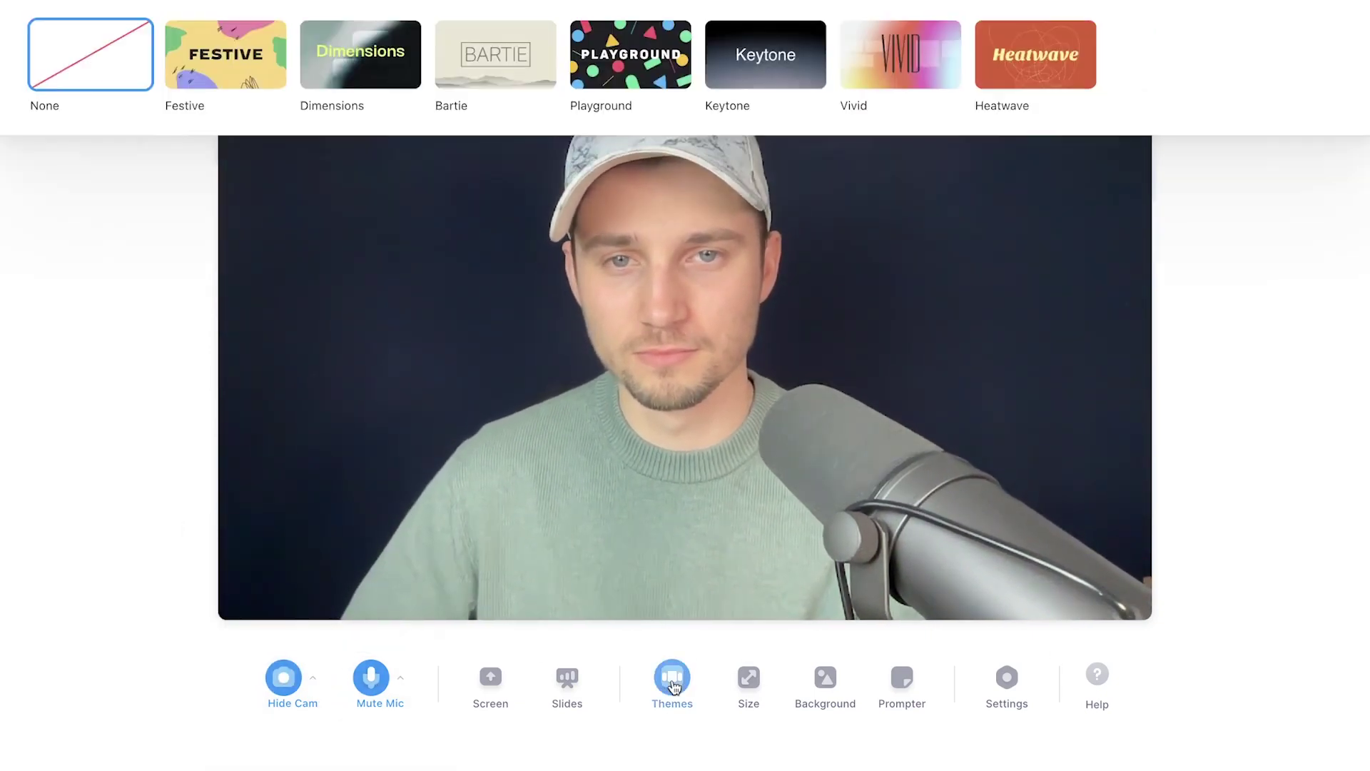
pyautogui.click(621, 108)
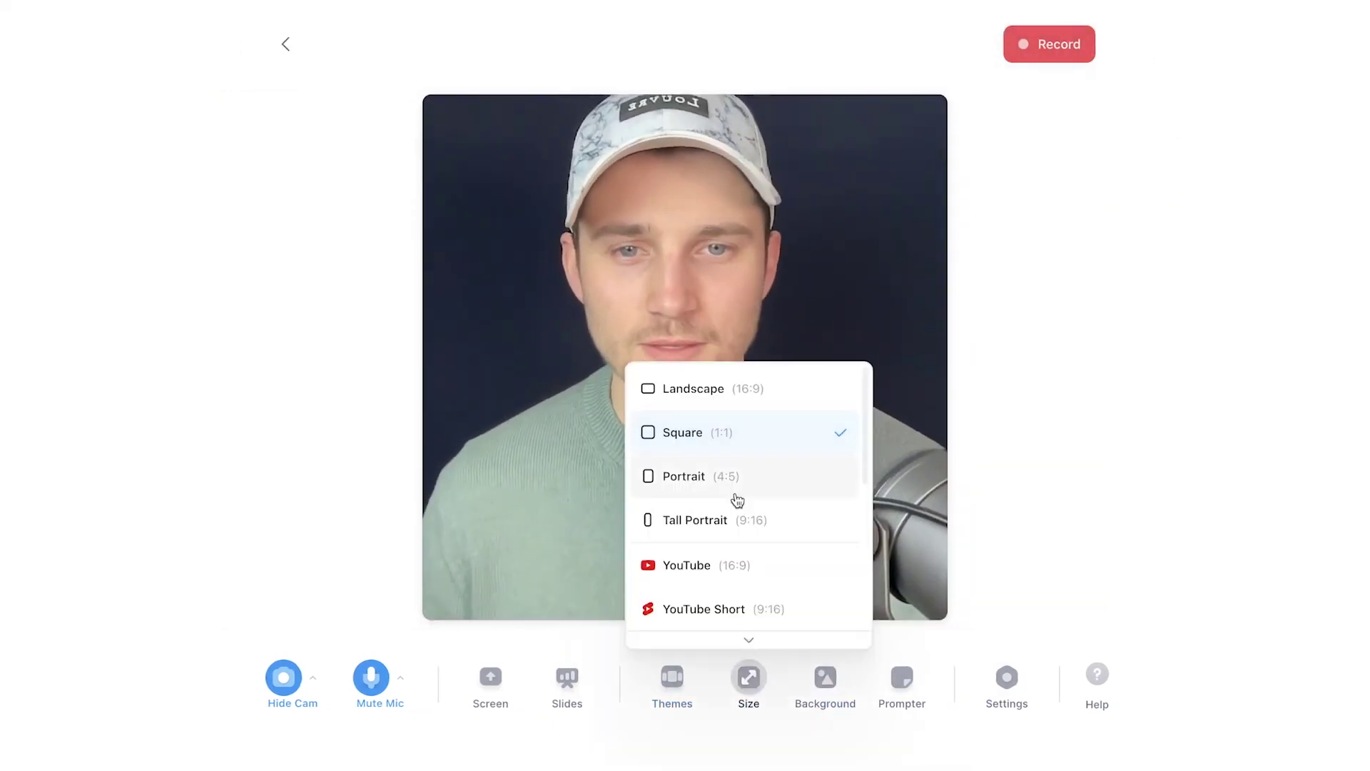
pyautogui.click(737, 498)
pyautogui.click(743, 566)
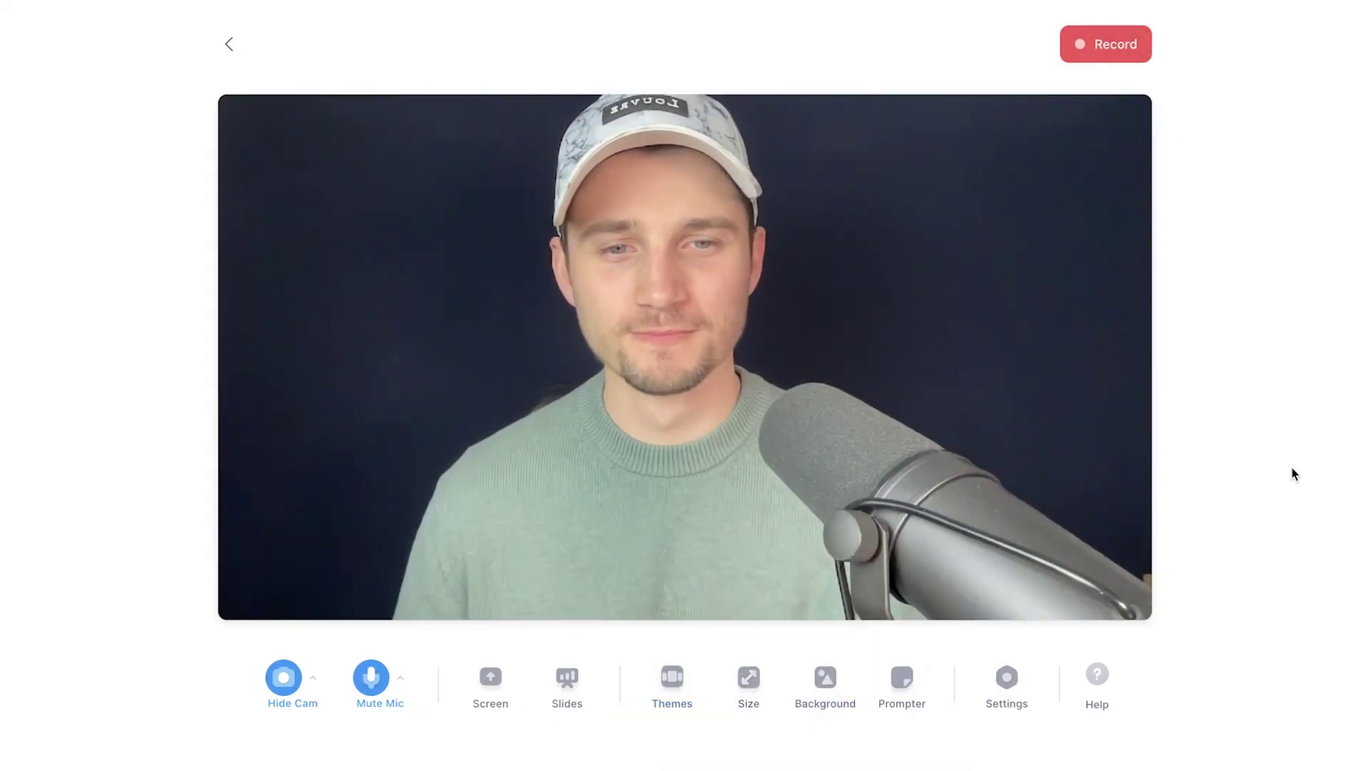
# - Paste the ChatGPT presenting script into the teleprompter
pyautogui.click(904, 683)
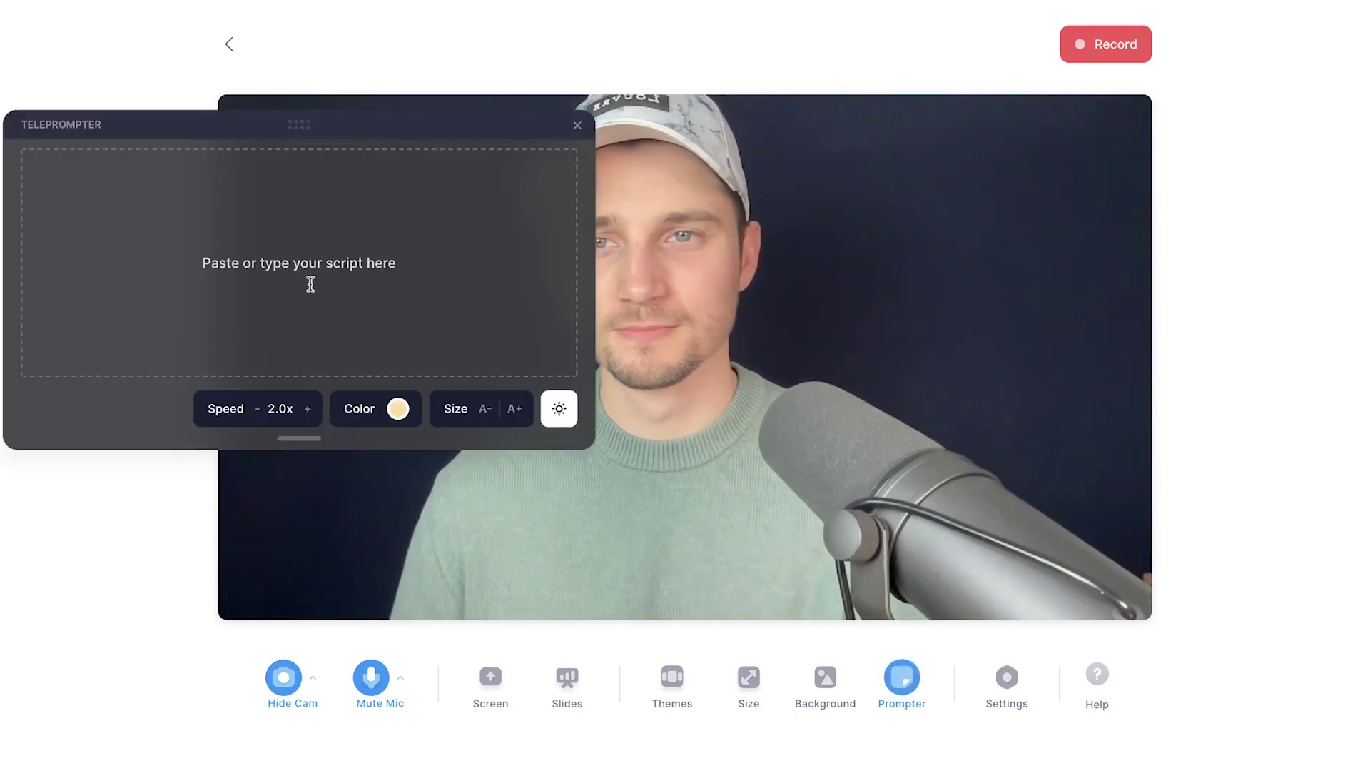
pyautogui.moveTo(302, 136); pyautogui.dragTo(474, 177)
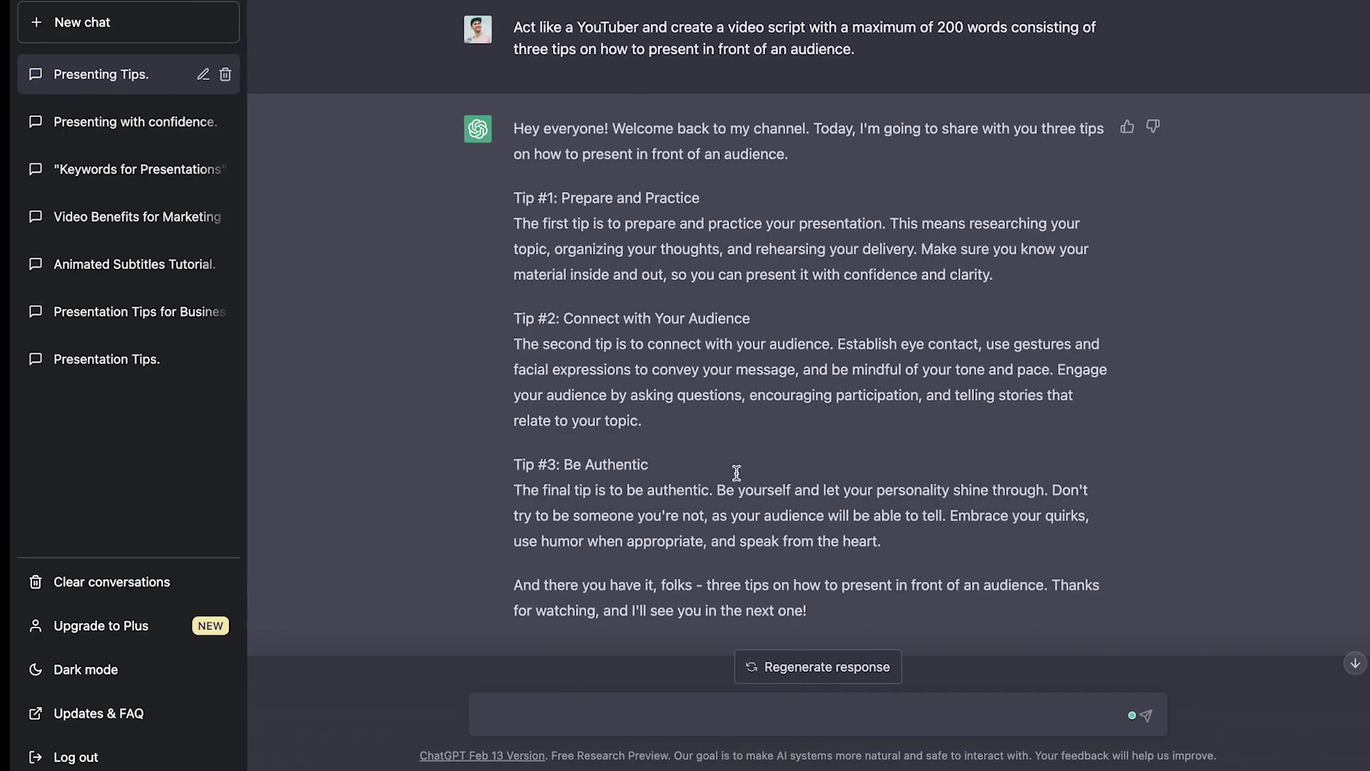
pyautogui.moveTo(794, 612); pyautogui.dragTo(485, 100)
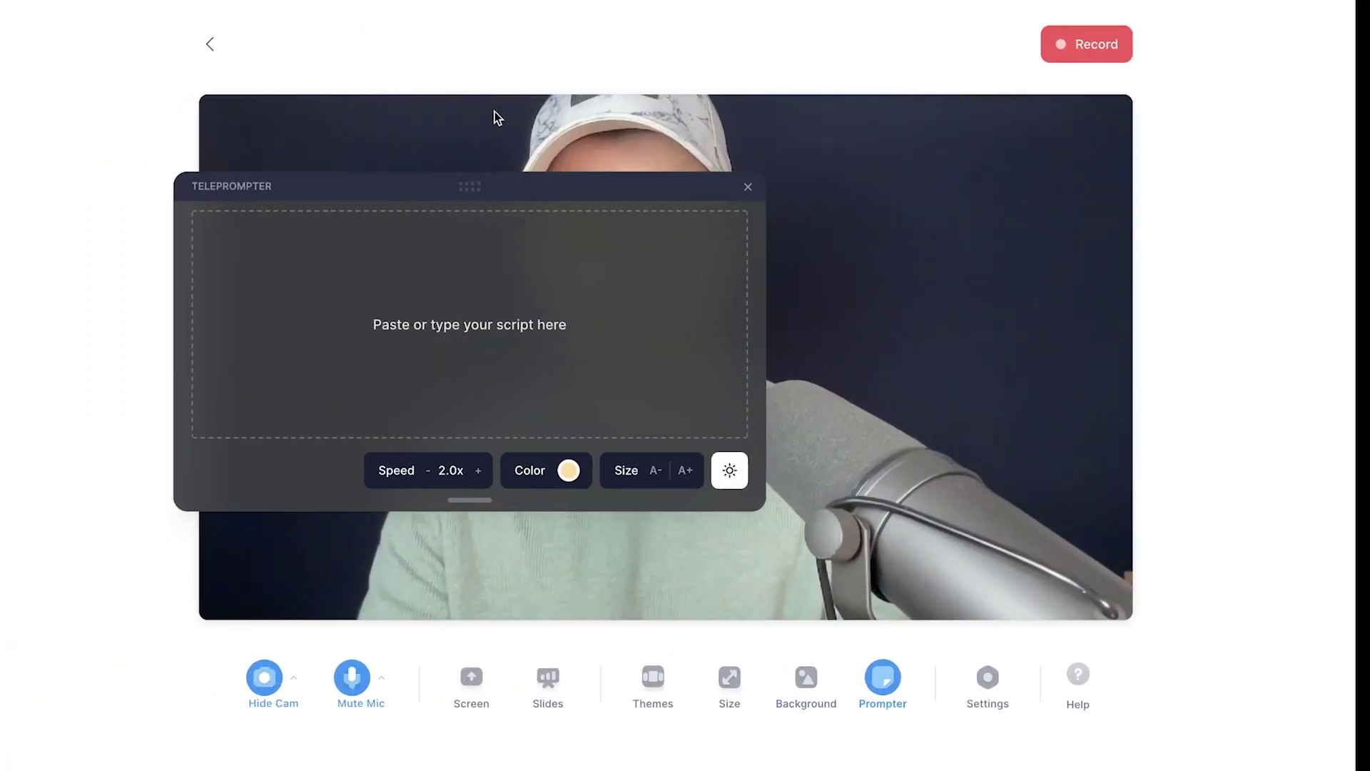
pyautogui.click(517, 293)
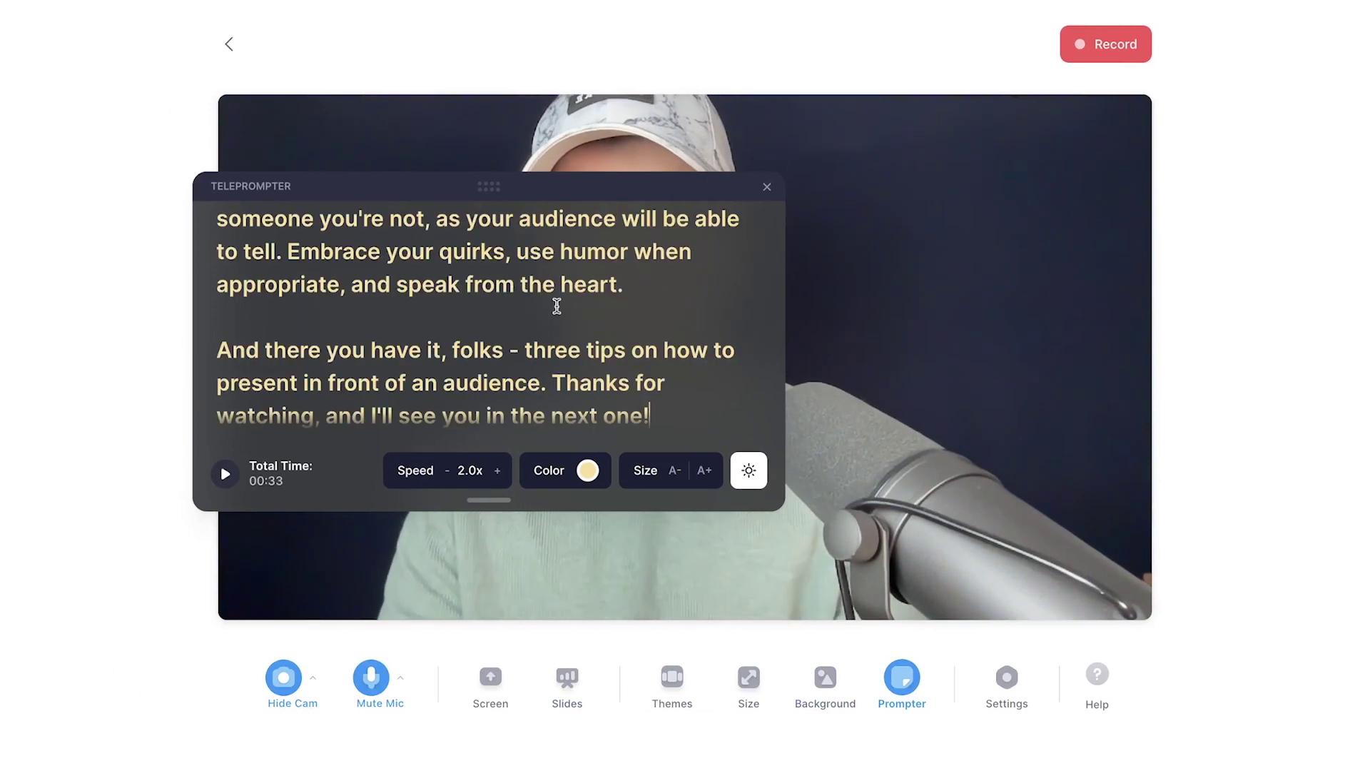
# - Make the prompter text blue, move the panel off the face, and start recording
pyautogui.scroll(2, 557, 306)
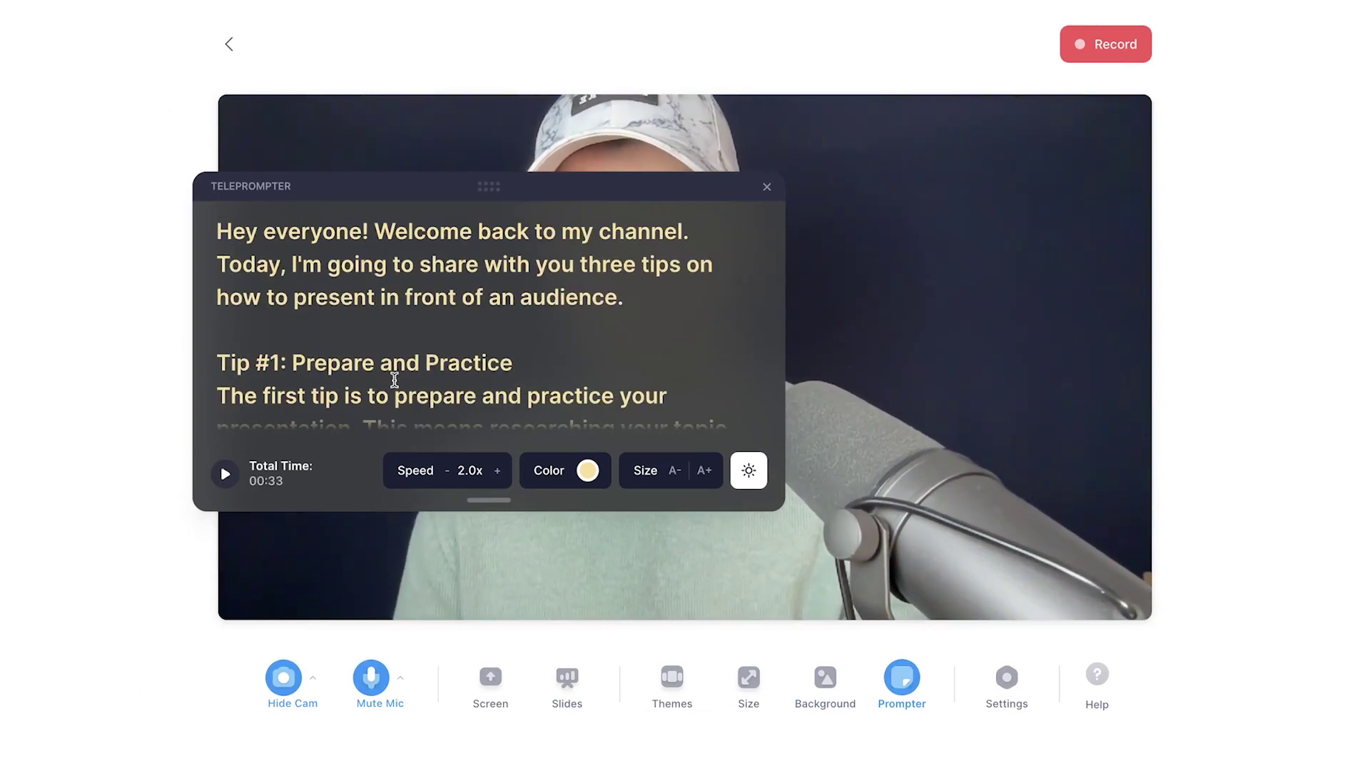
pyautogui.click(588, 470)
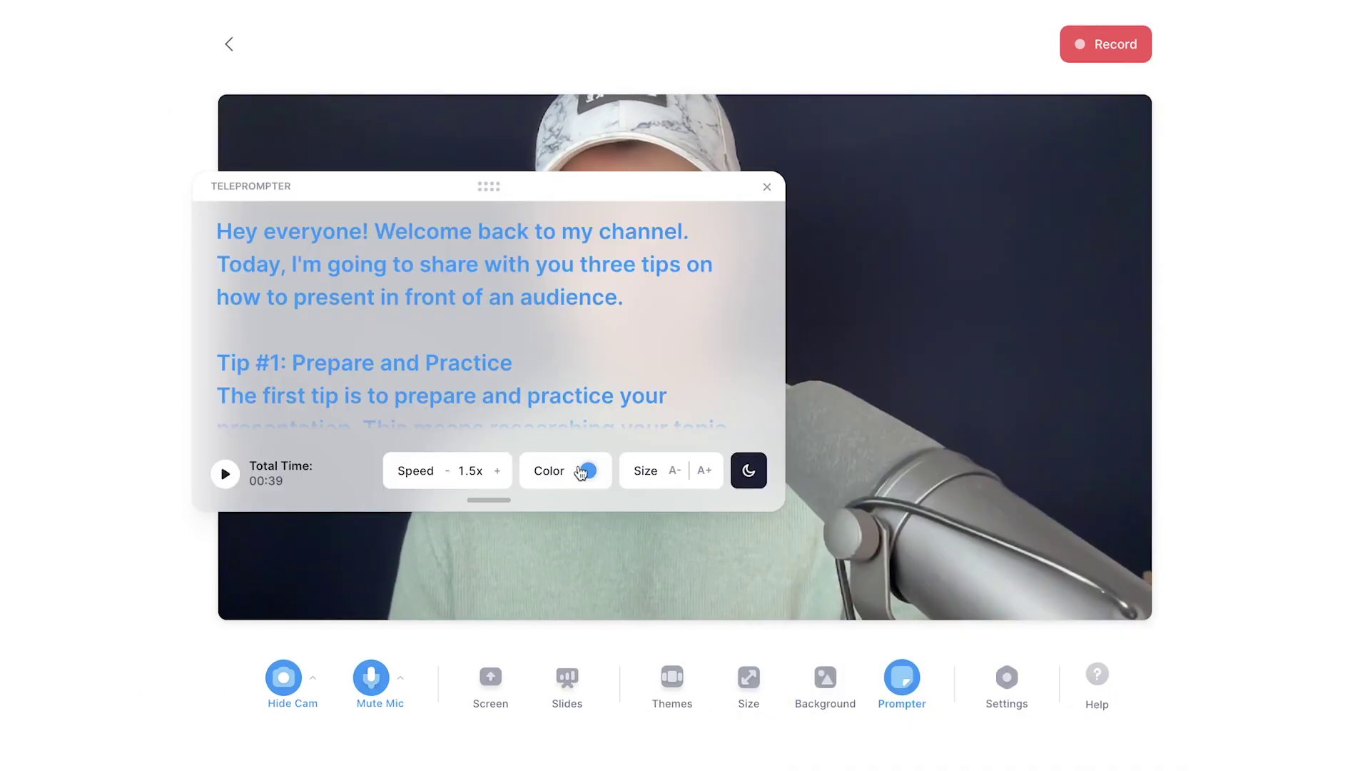
pyautogui.scroll(-3, 562, 357)
pyautogui.moveTo(489, 186); pyautogui.dragTo(297, 368)
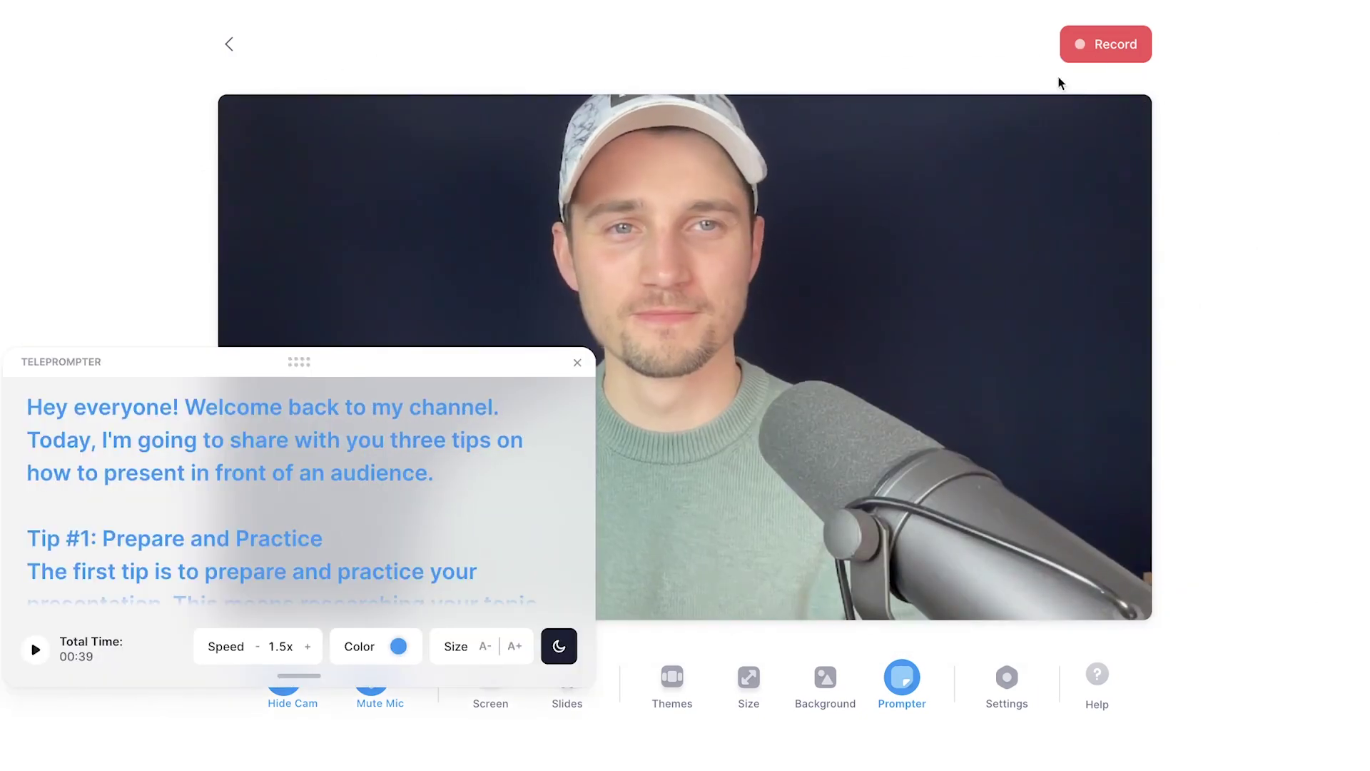
pyautogui.click(1129, 45)
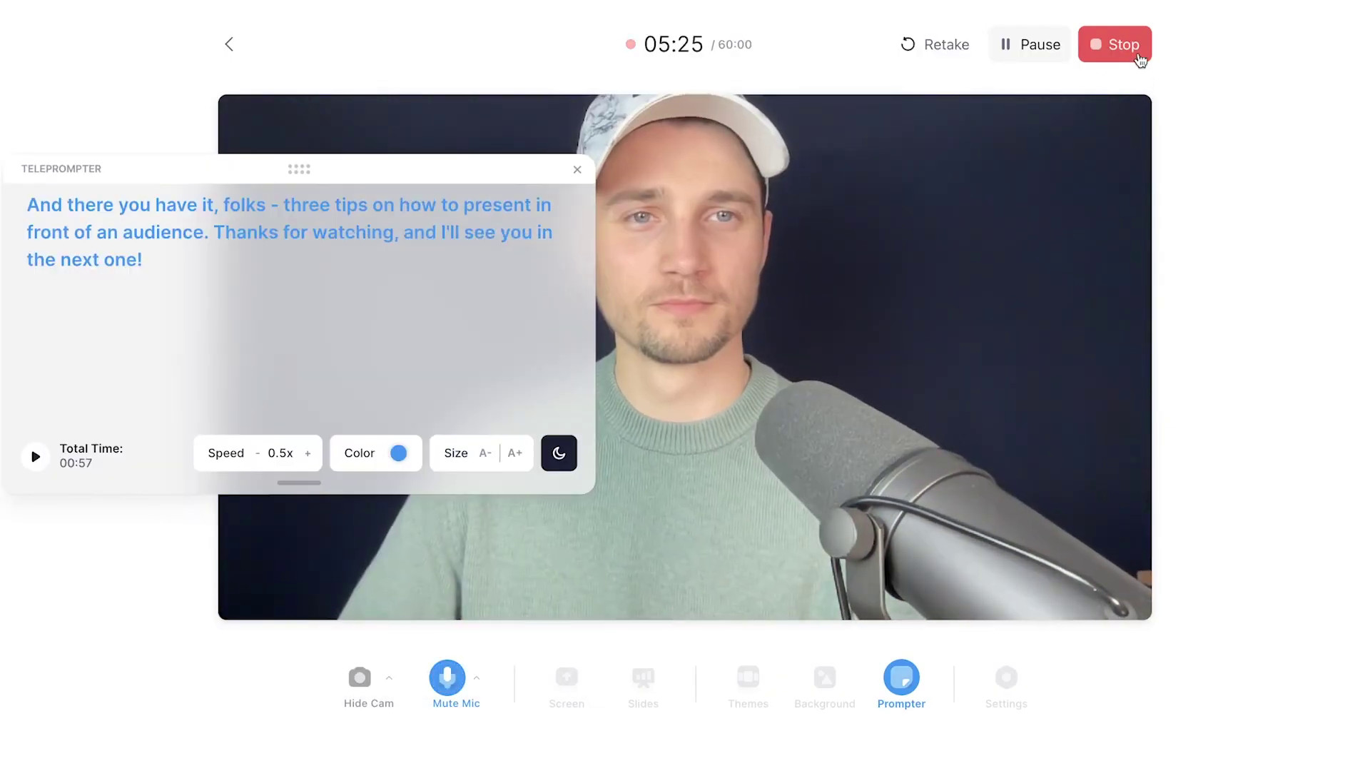
# - Stop the webcam recording, leaving a 05:25 take as scene 1
pyautogui.click(1140, 60)
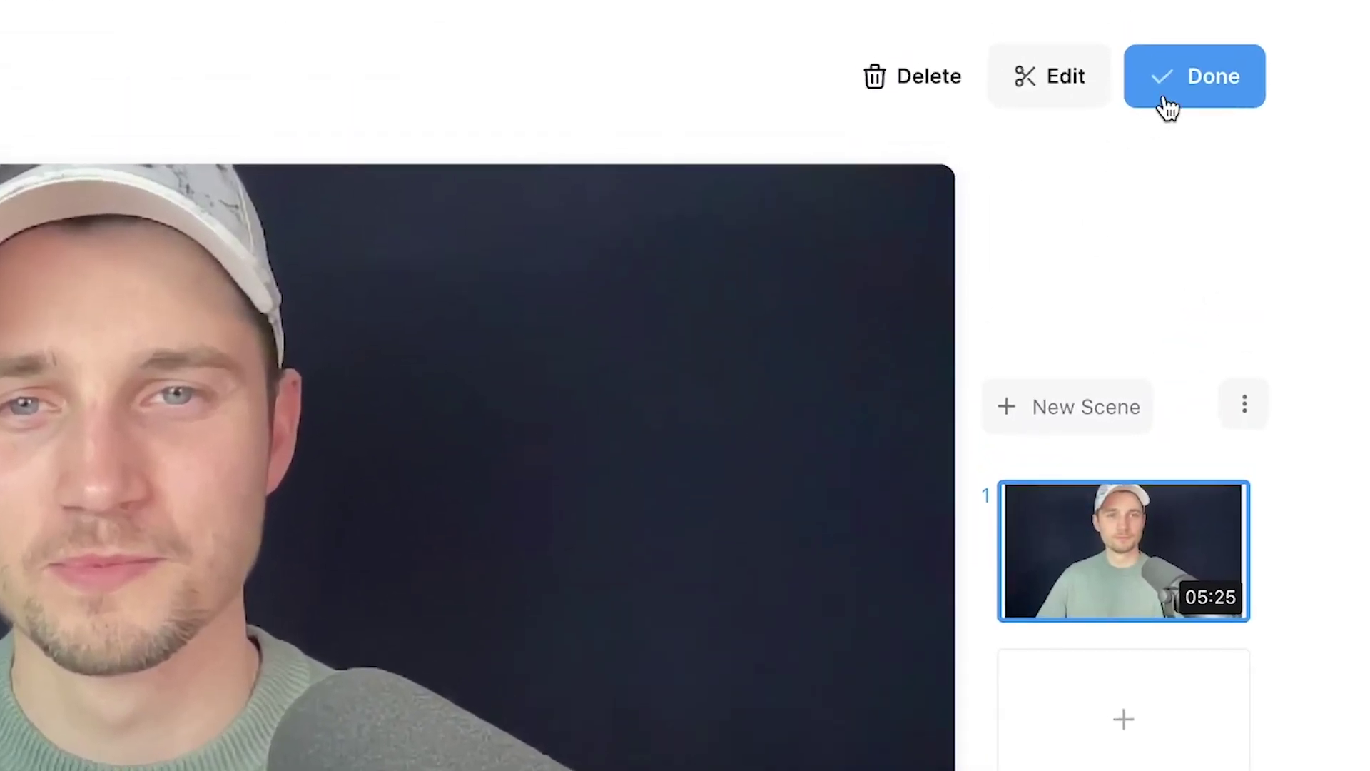
# - Open the recording in the editor and split the clip at about 0:53 and 0:59
pyautogui.click(1048, 86)
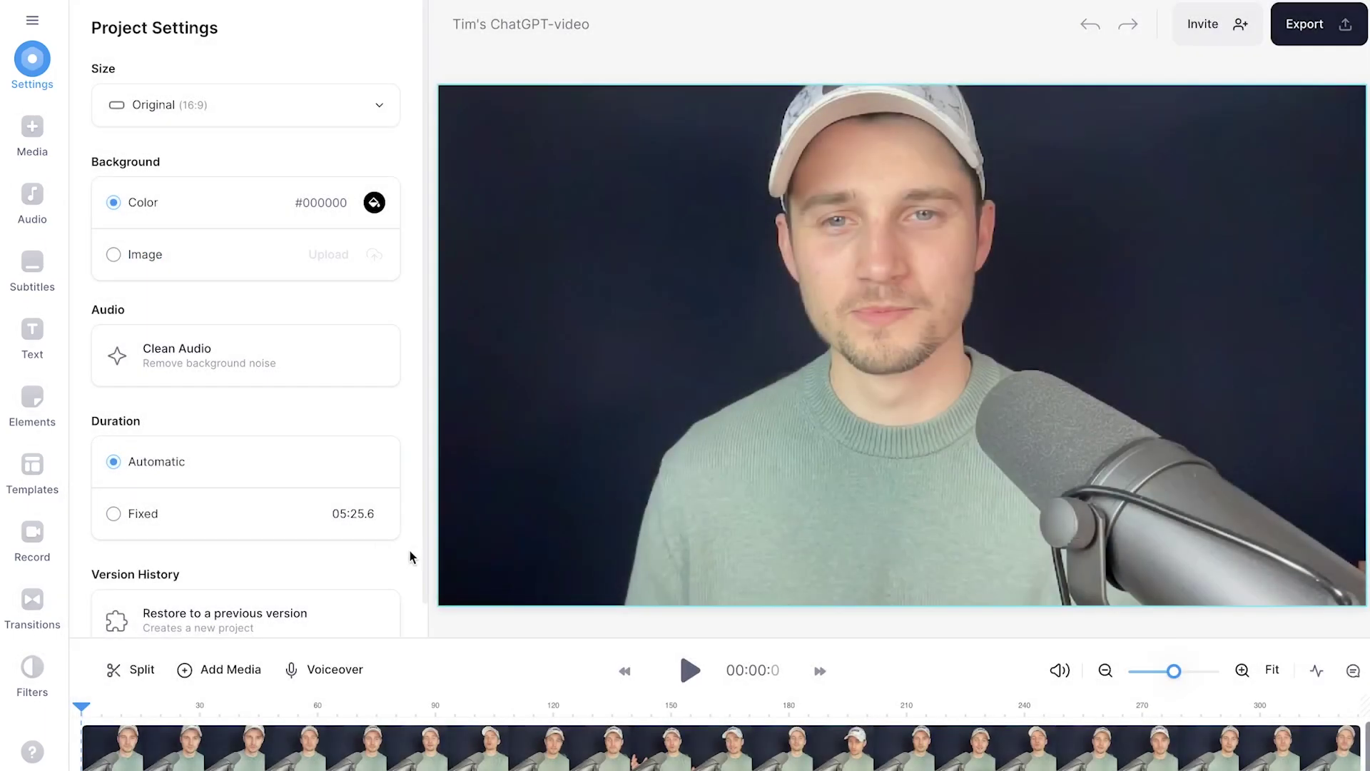
pyautogui.click(511, 714)
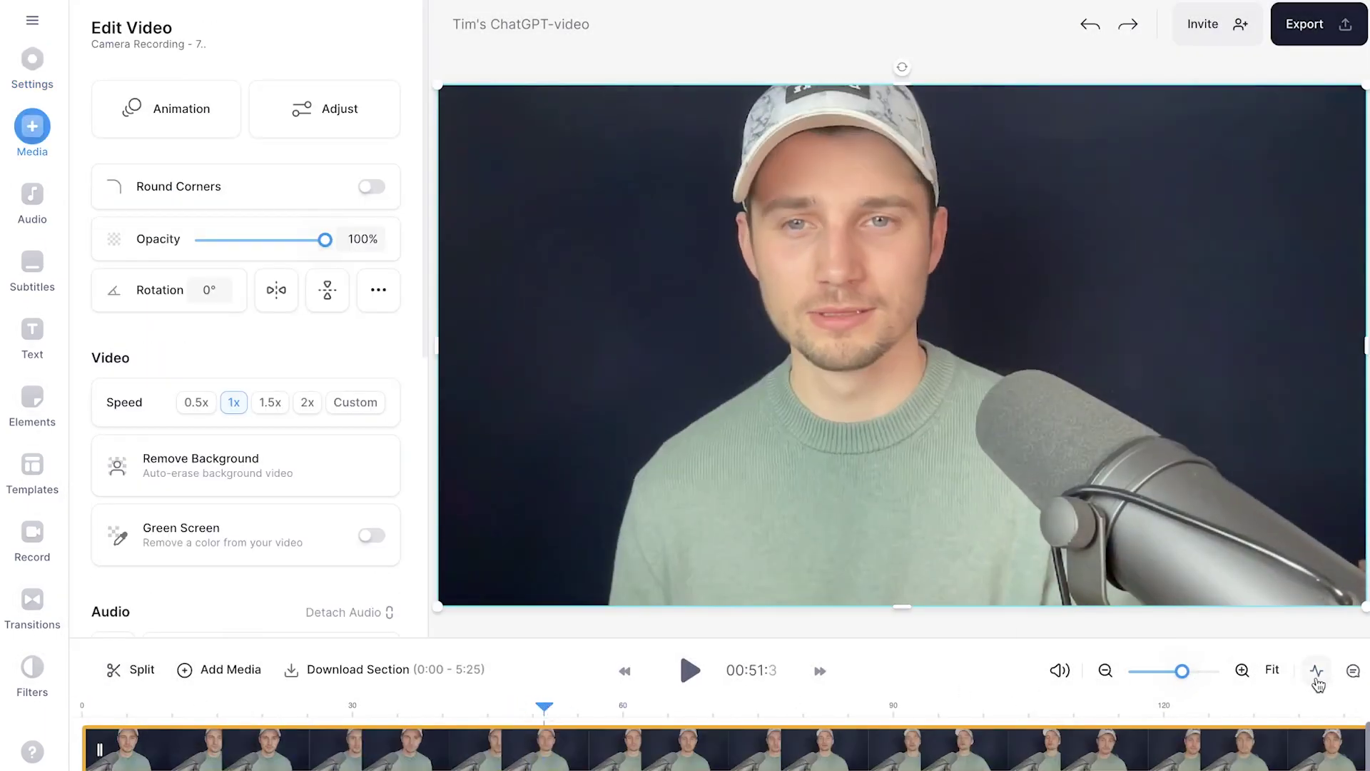
pyautogui.click(1316, 675)
pyautogui.click(132, 669)
pyautogui.click(619, 714)
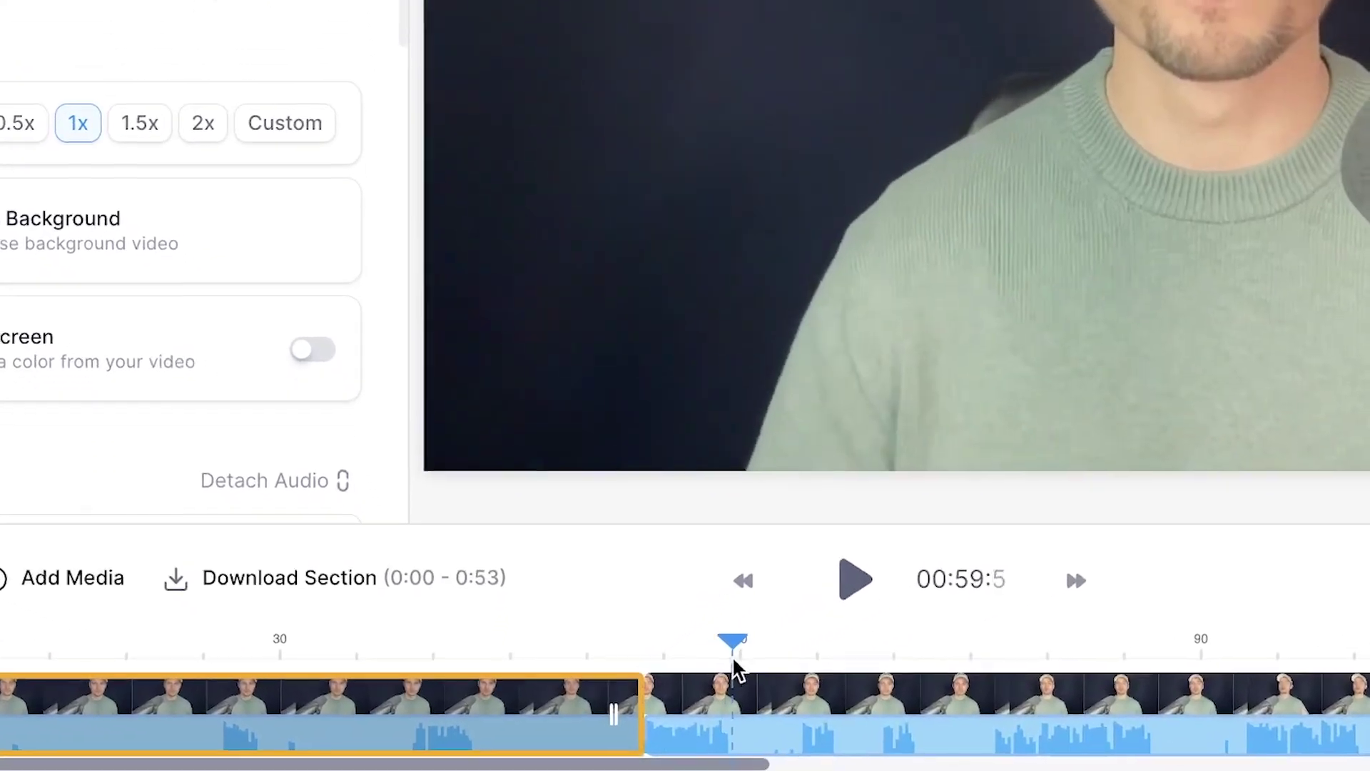
pyautogui.press('s')
# - Delete the opening 0:00–0:53 section and trim the remaining clip's start to 01:09.1
pyautogui.click(542, 709)
pyautogui.press('Delete')
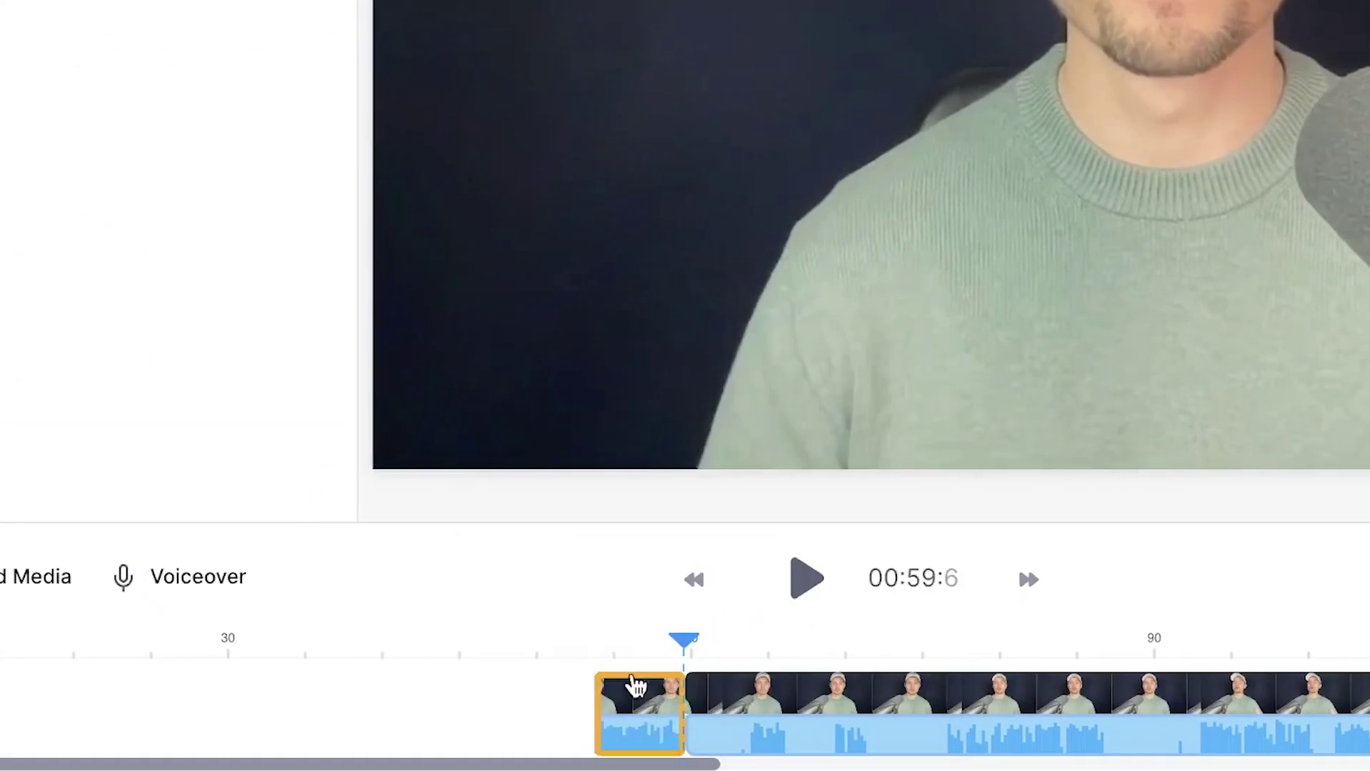
pyautogui.click(828, 700)
pyautogui.moveTo(694, 700); pyautogui.dragTo(856, 724)
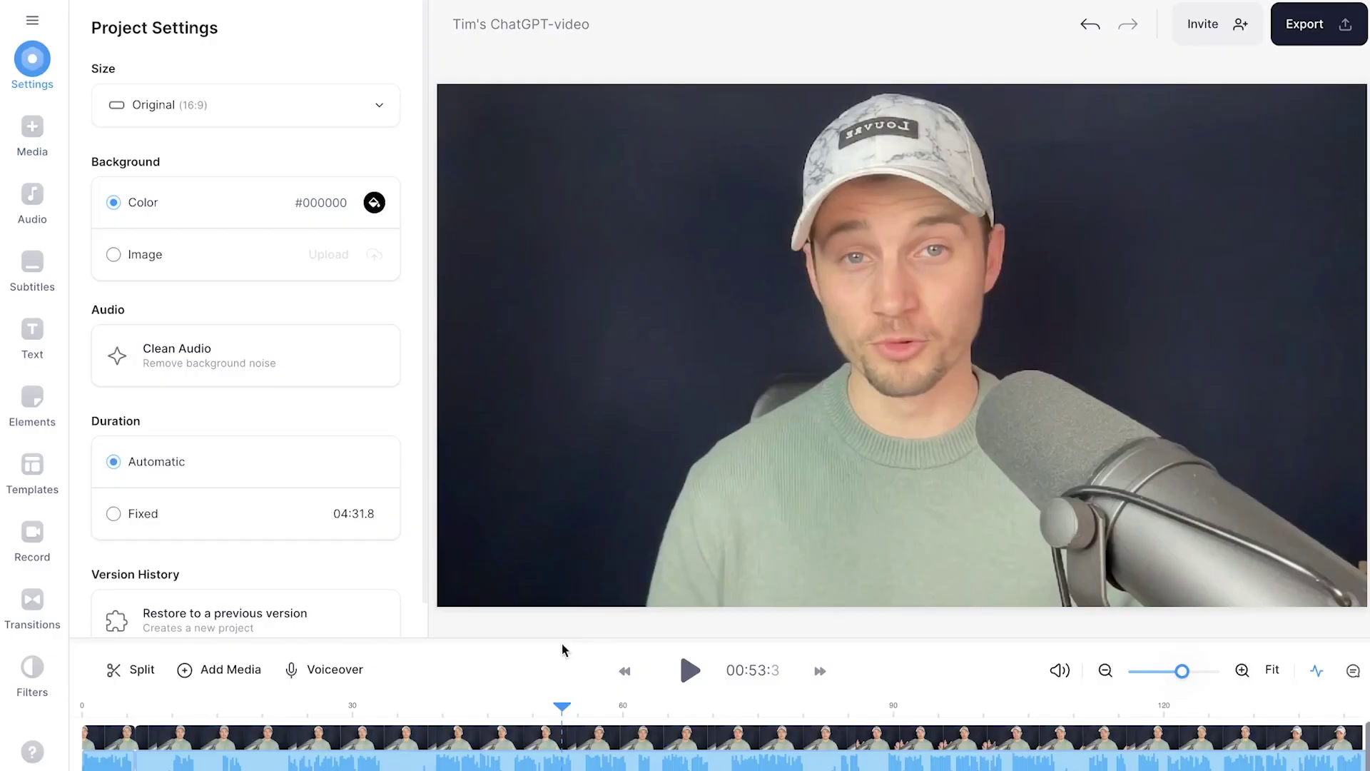
# - Play back the edited webcam video and bring up the Add subtitles options
pyautogui.click(484, 753)
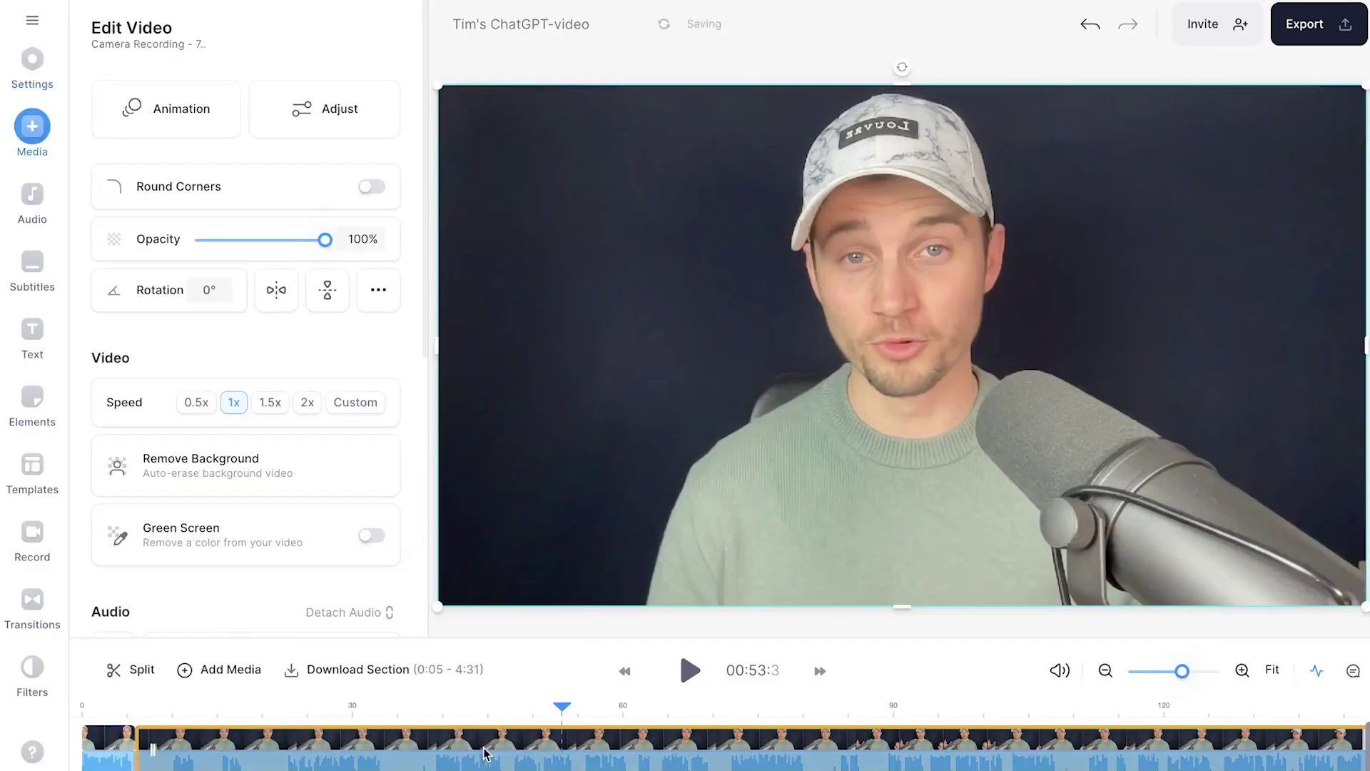
pyautogui.scroll(-6, 343, 421)
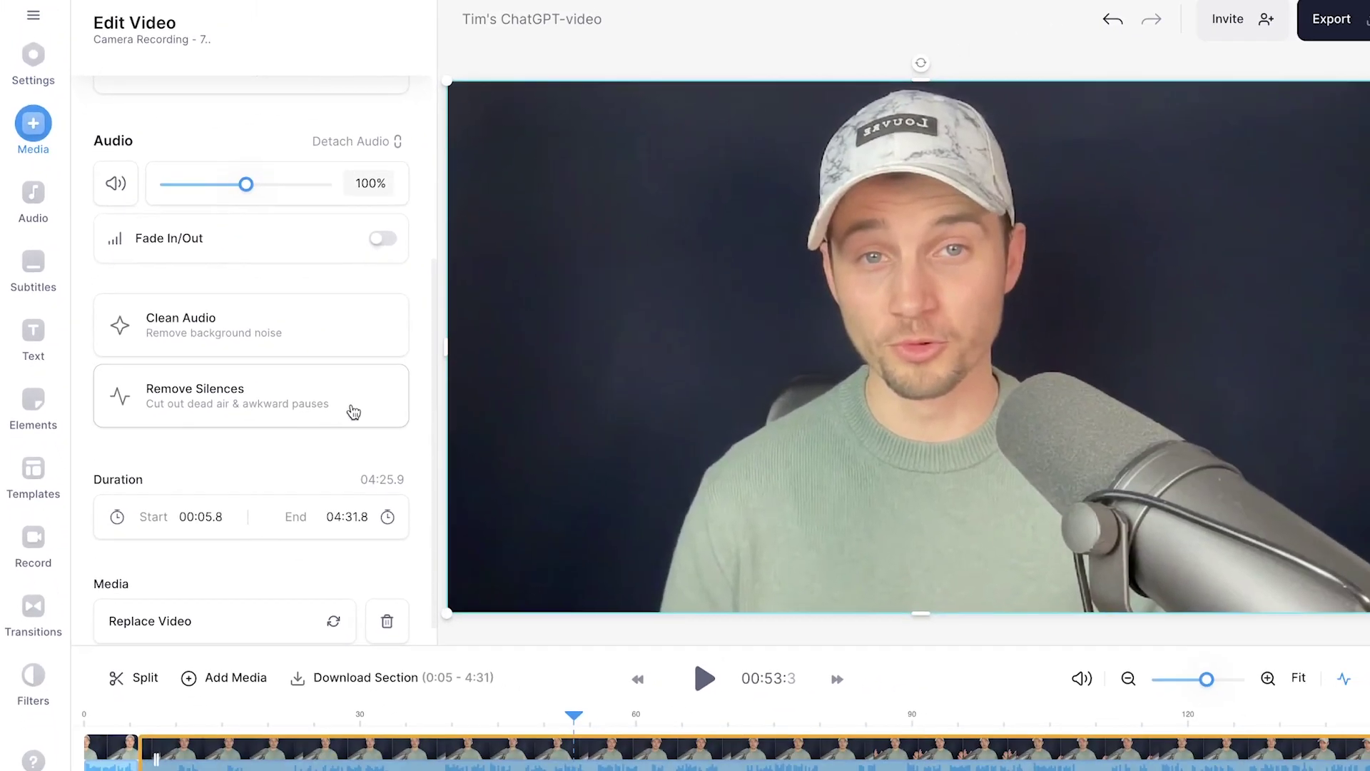
pyautogui.click(590, 652)
pyautogui.press('space')
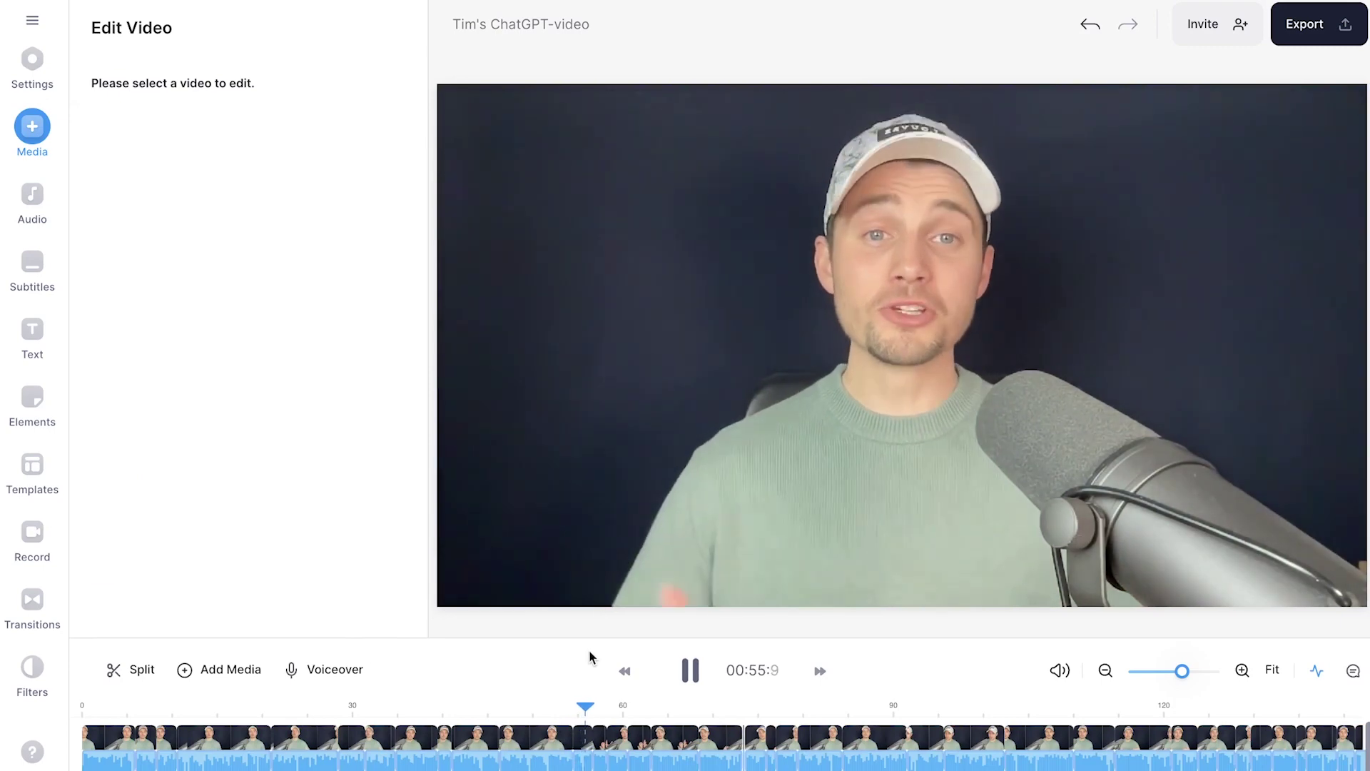
pyautogui.click(33, 60)
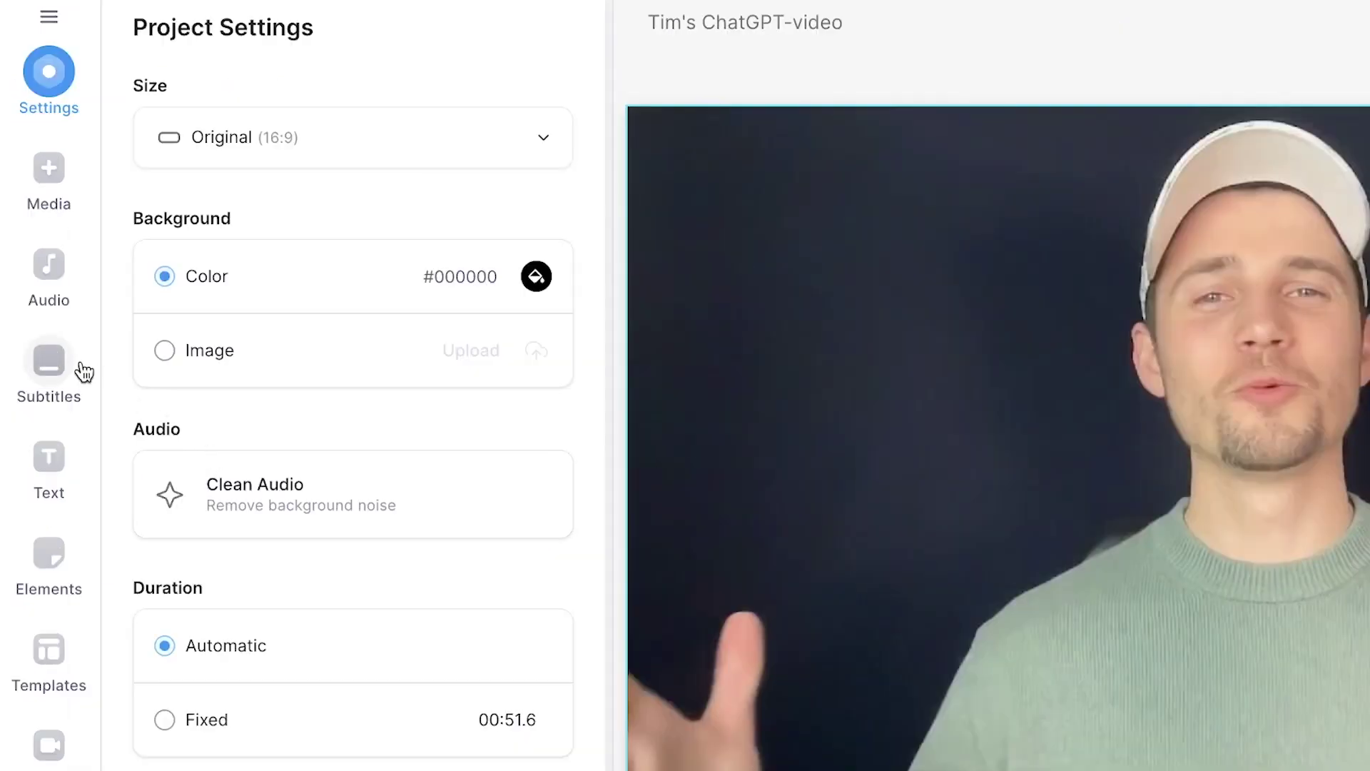
pyautogui.click(82, 370)
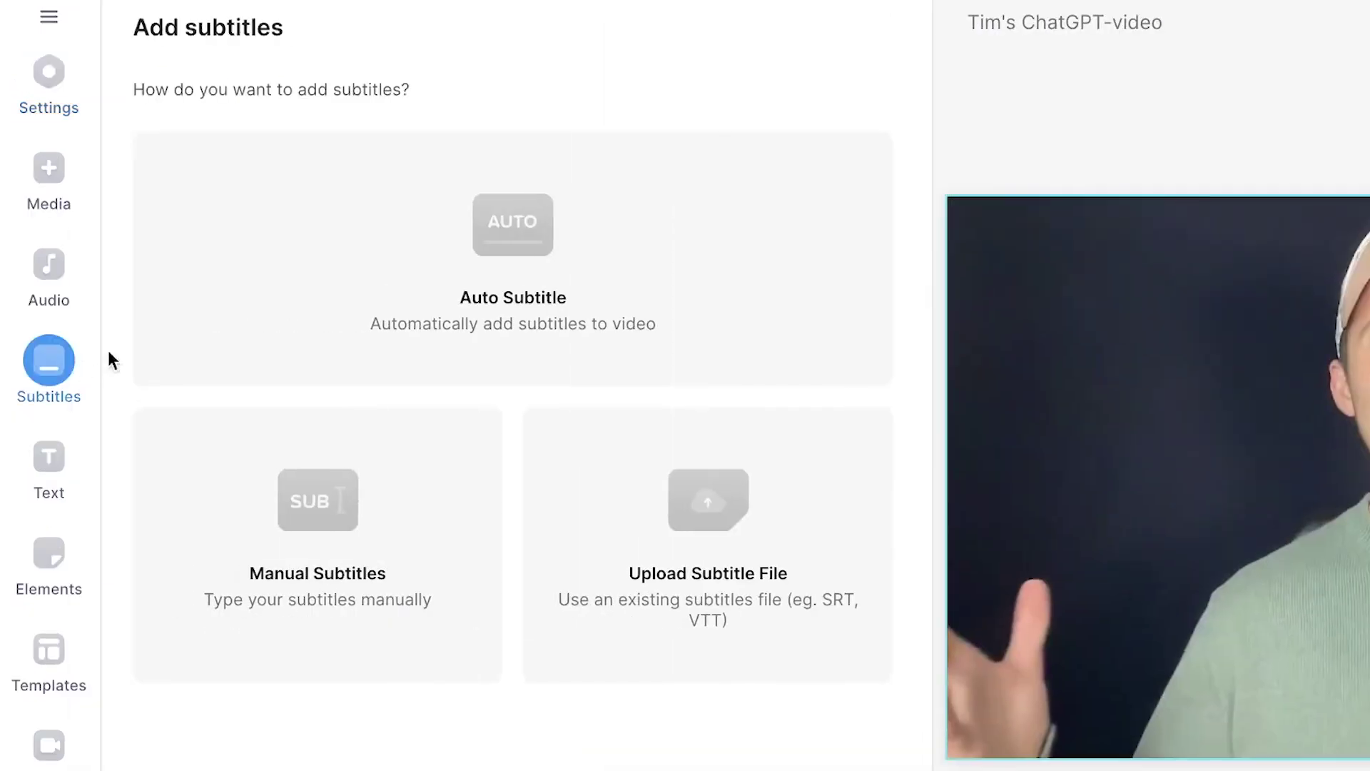
# - Auto-generate subtitles from the speech and review the subtitle list
pyautogui.click(403, 276)
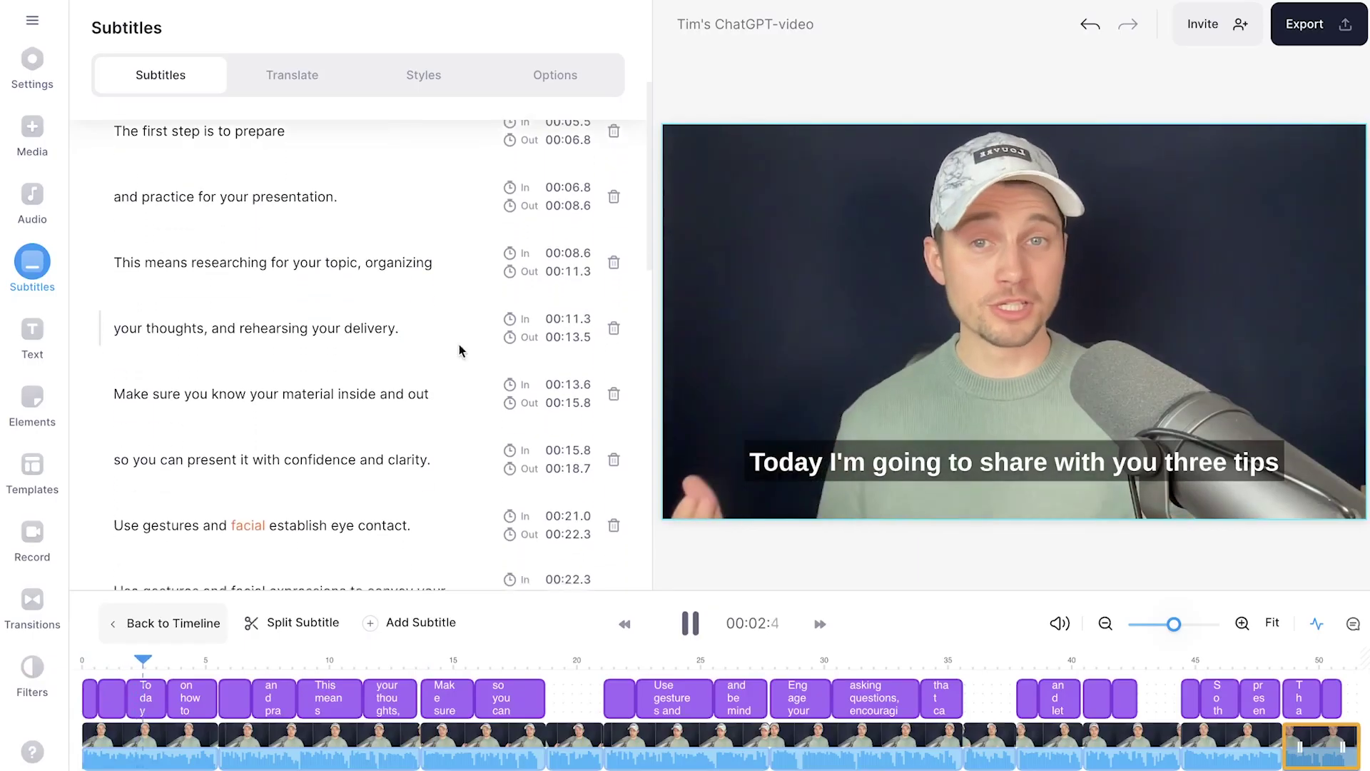
pyautogui.scroll(-3, 458, 345)
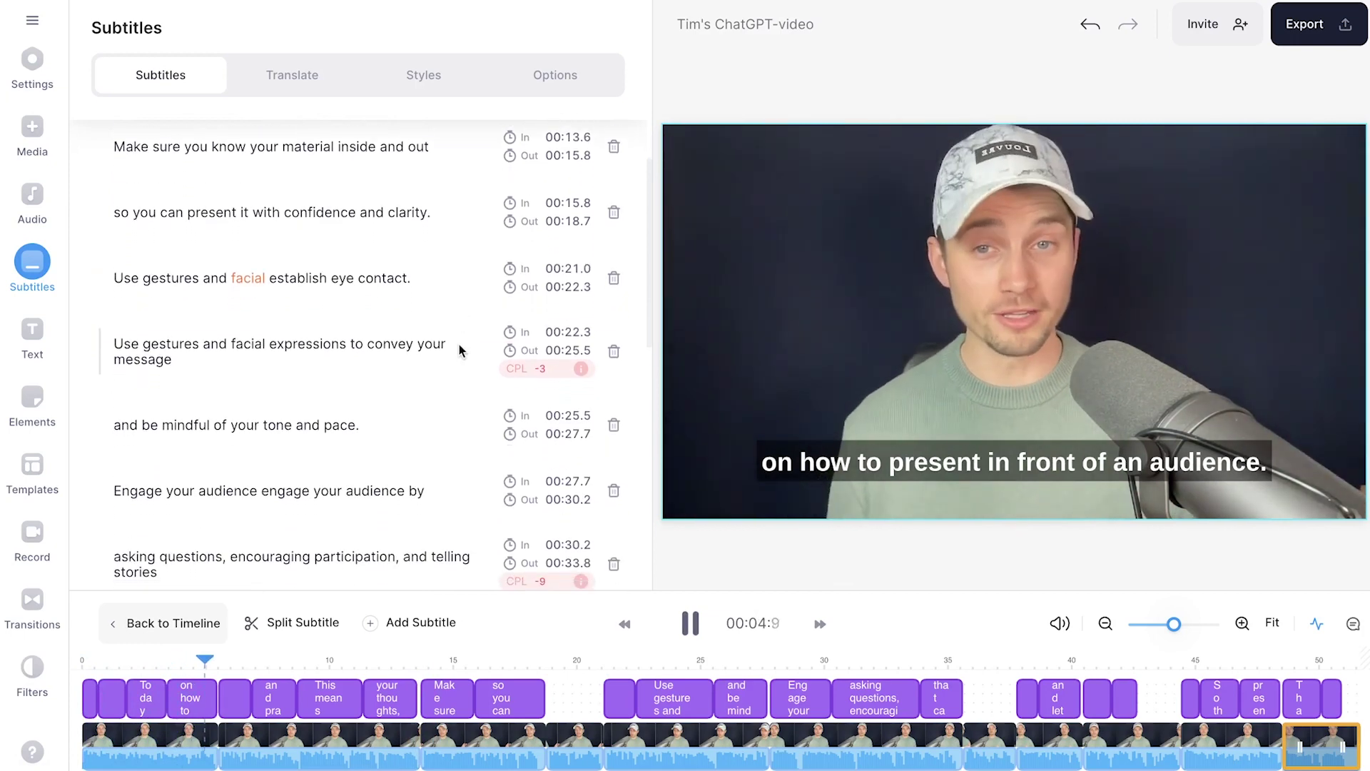
pyautogui.scroll(-4, 459, 349)
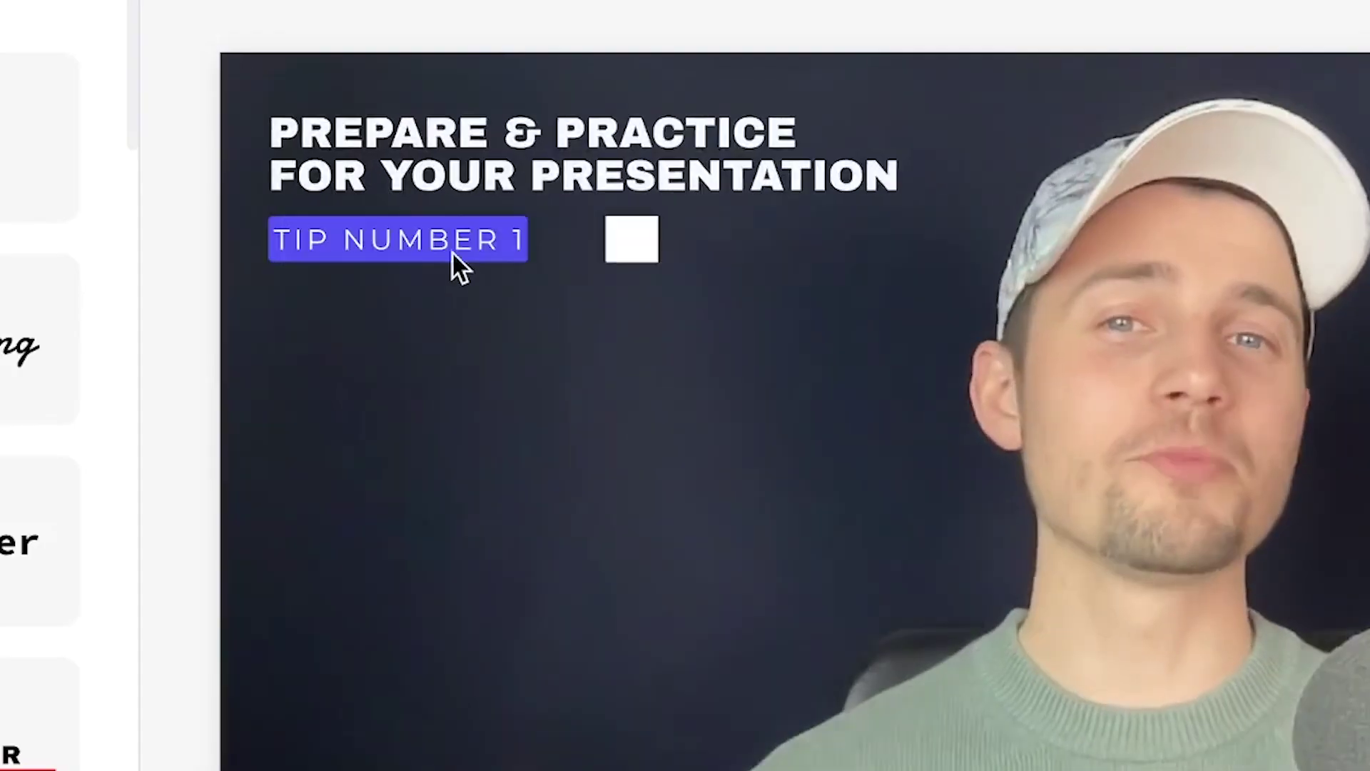
# - Select the TIP NUMBER 1 text, browse elements, and add a stock whiteboard-presentation clip
pyautogui.click(429, 268)
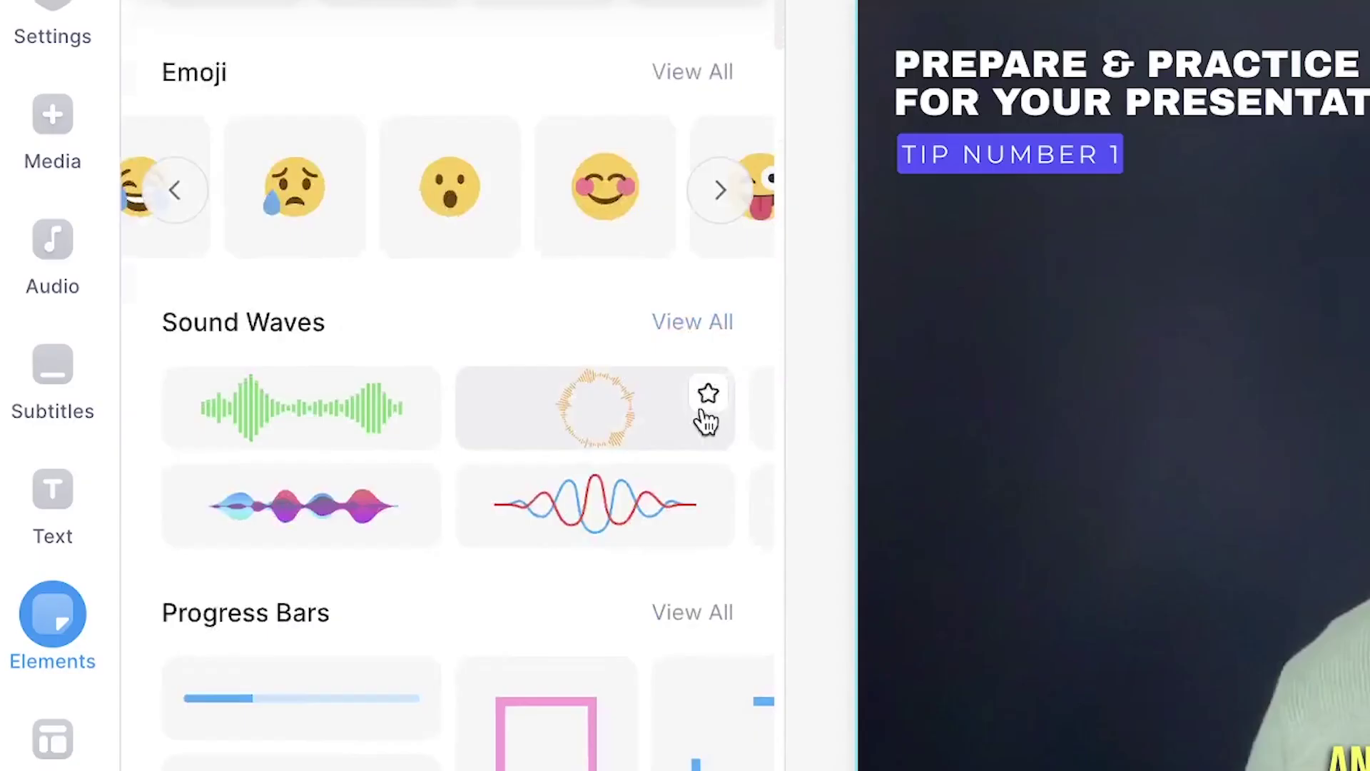
pyautogui.scroll(-5, 703, 421)
pyautogui.scroll(-10, 702, 421)
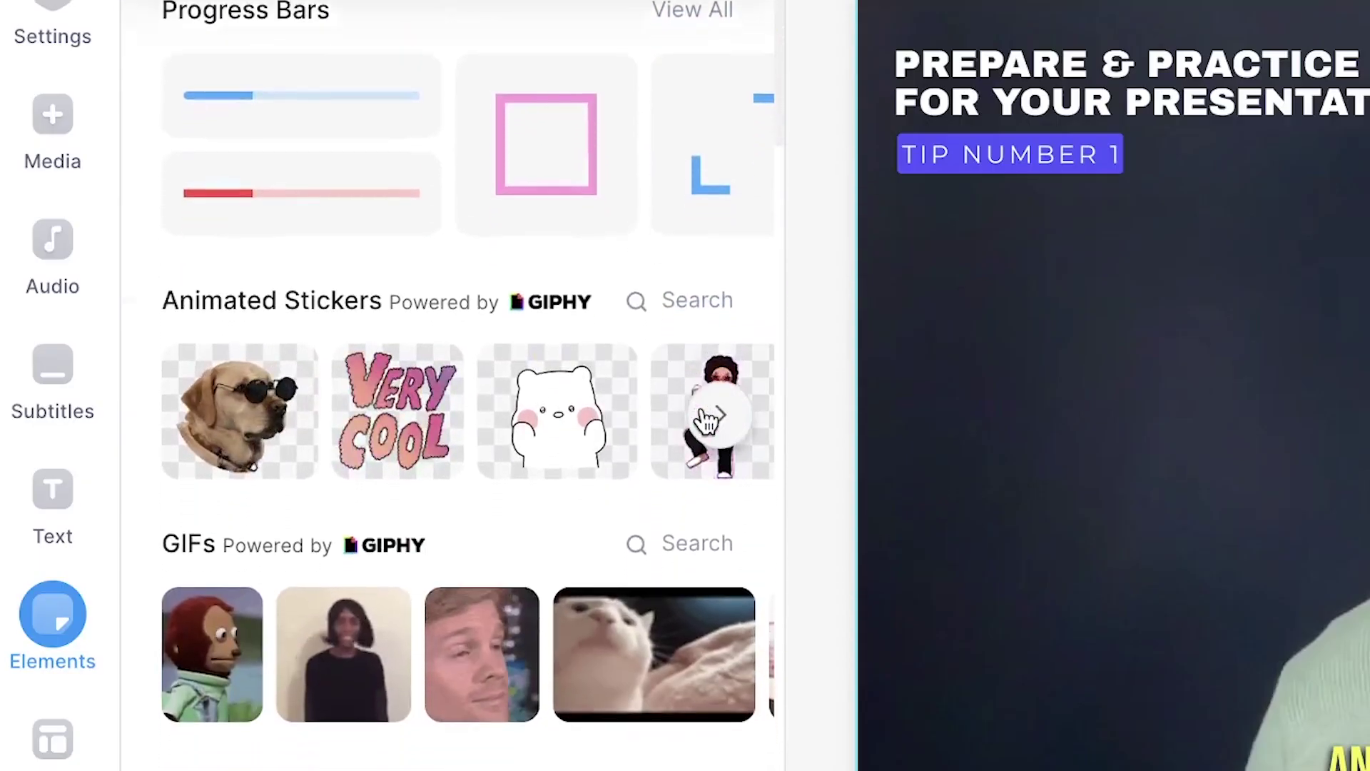
pyautogui.scroll(-12, 703, 421)
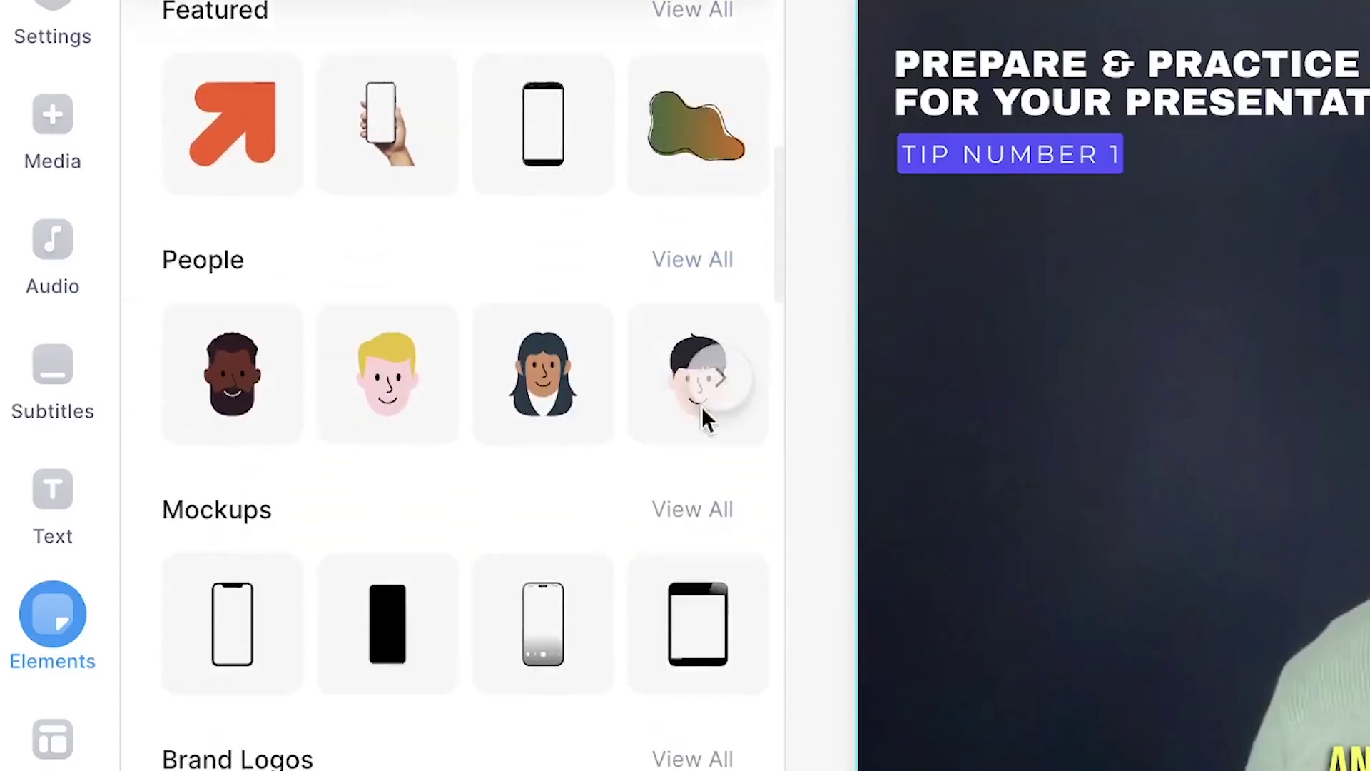
pyautogui.scroll(-12, 703, 421)
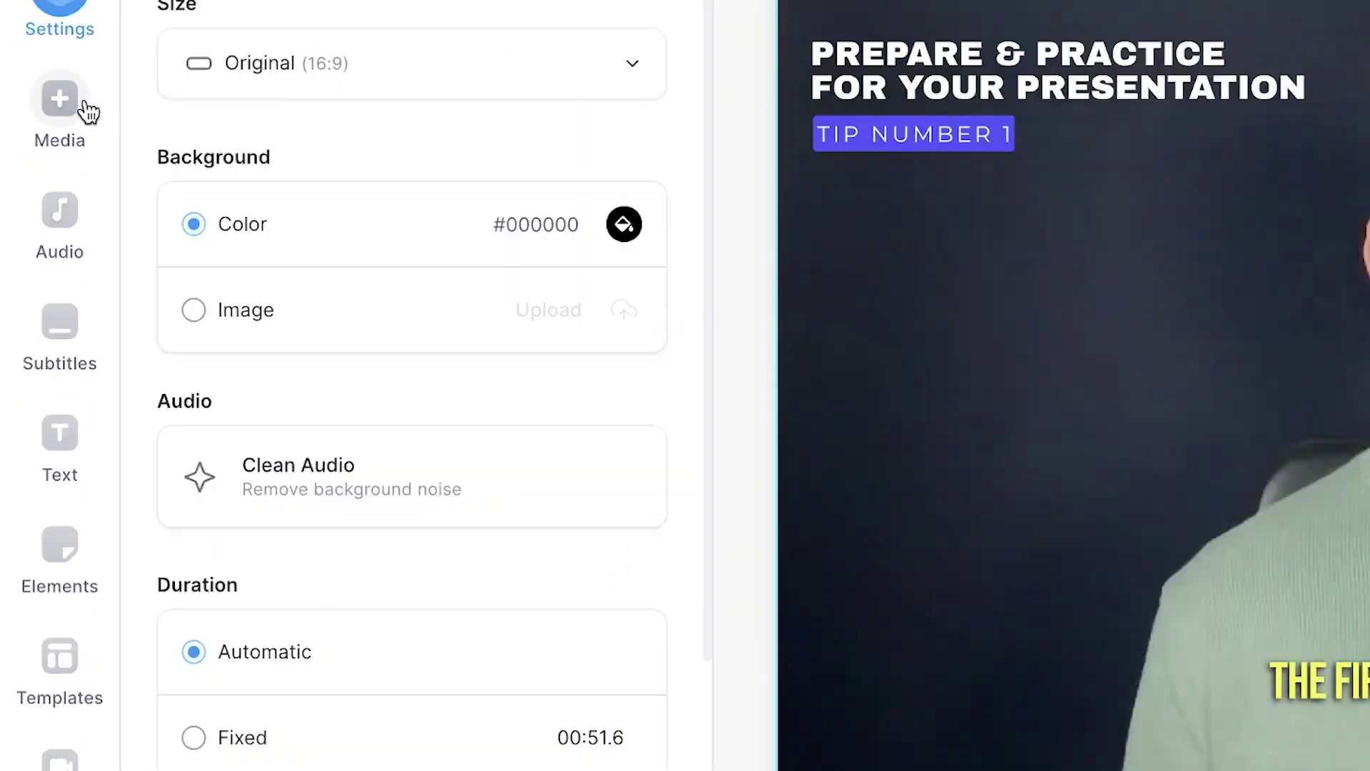
pyautogui.click(52, 114)
pyautogui.scroll(-10, 476, 487)
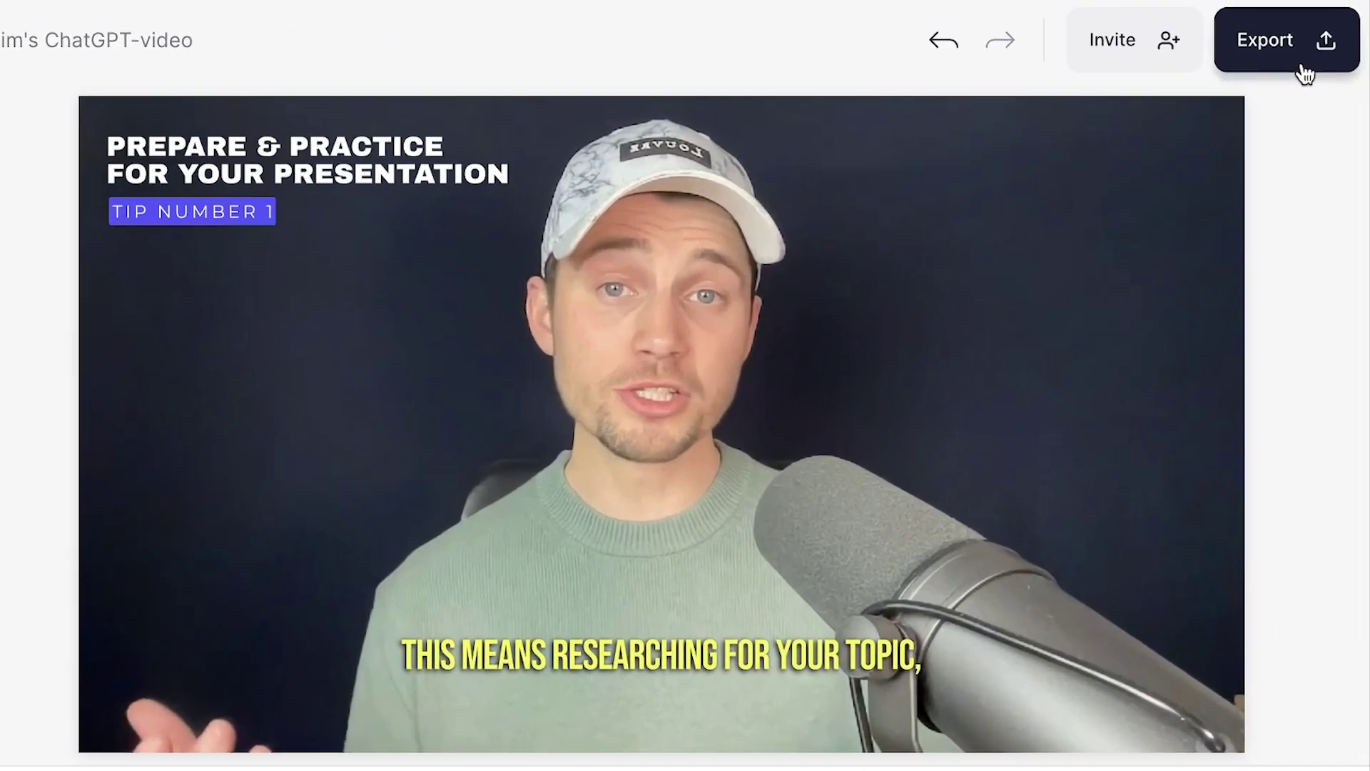
# - Export the subtitled webcam video and bring up its download format choices
pyautogui.click(1326, 39)
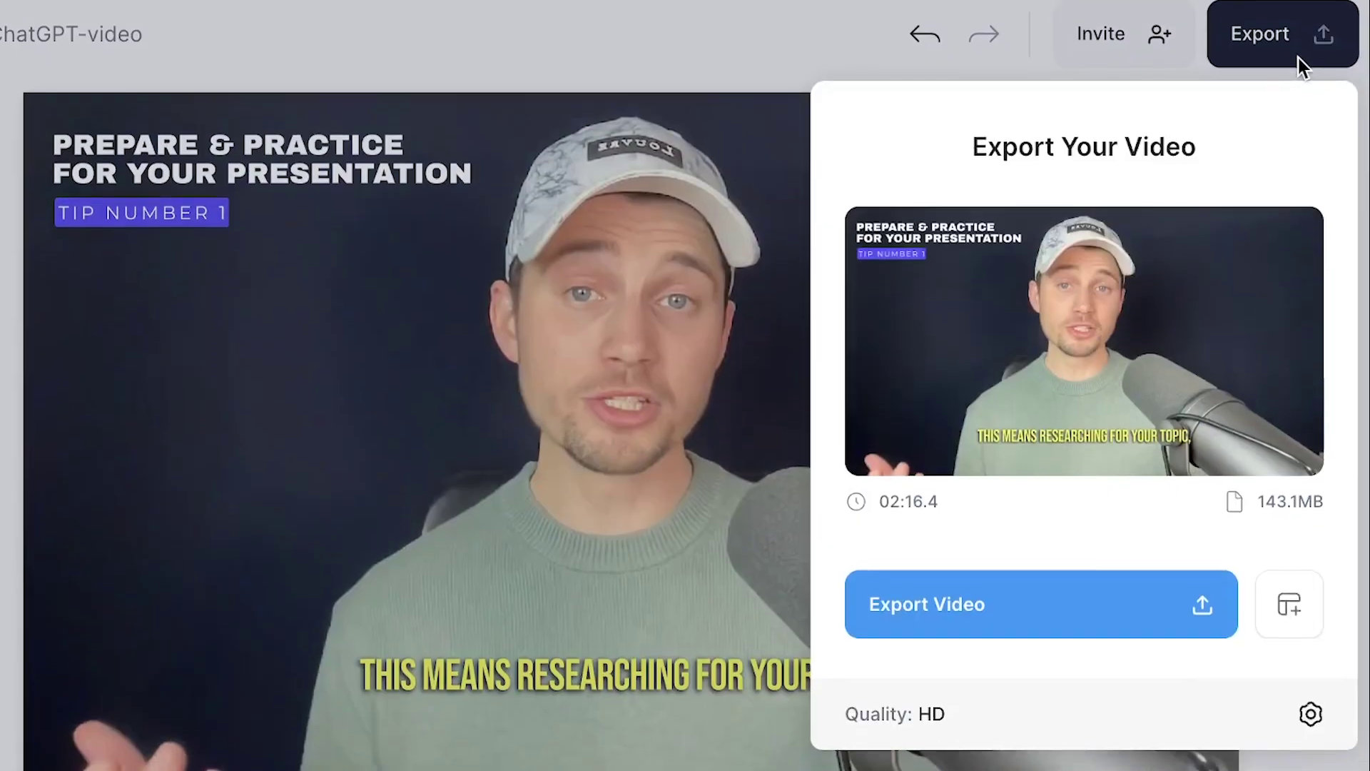
pyautogui.click(1064, 544)
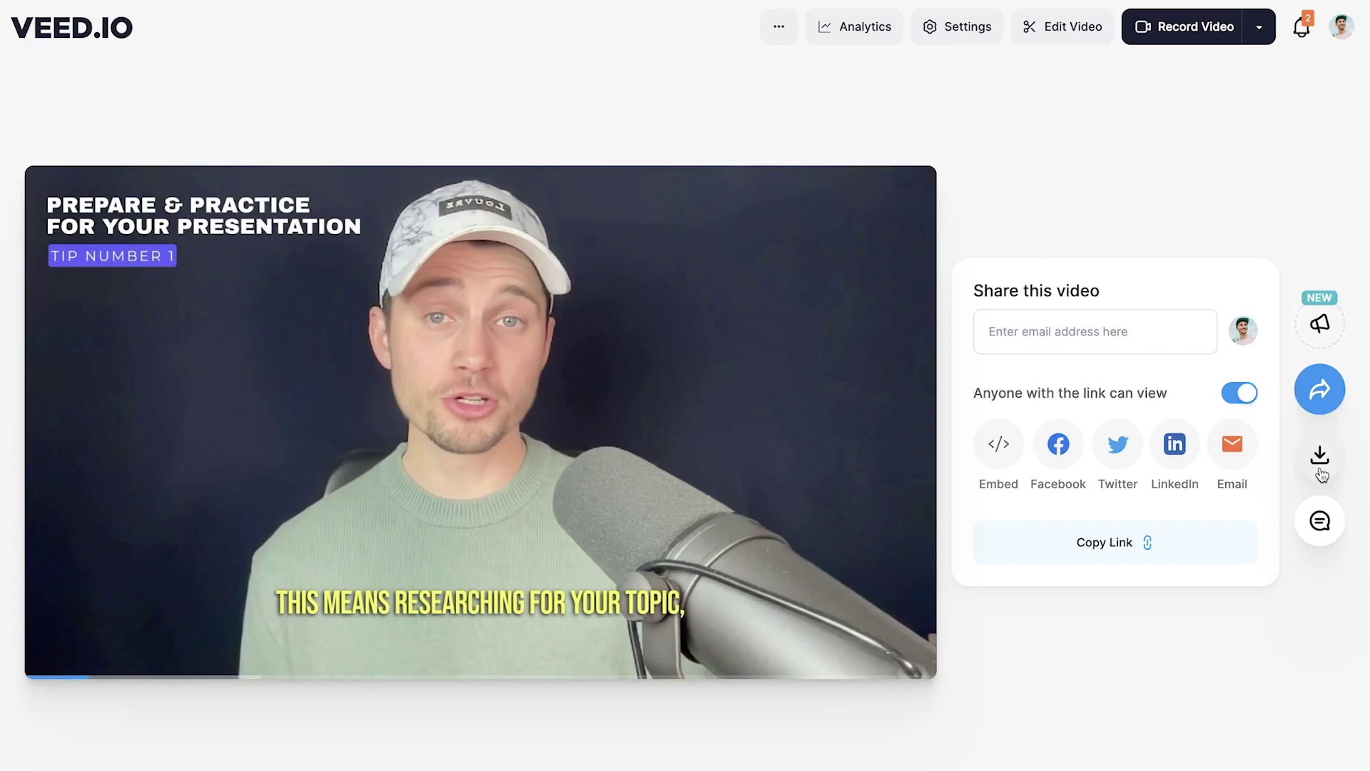
pyautogui.click(1321, 471)
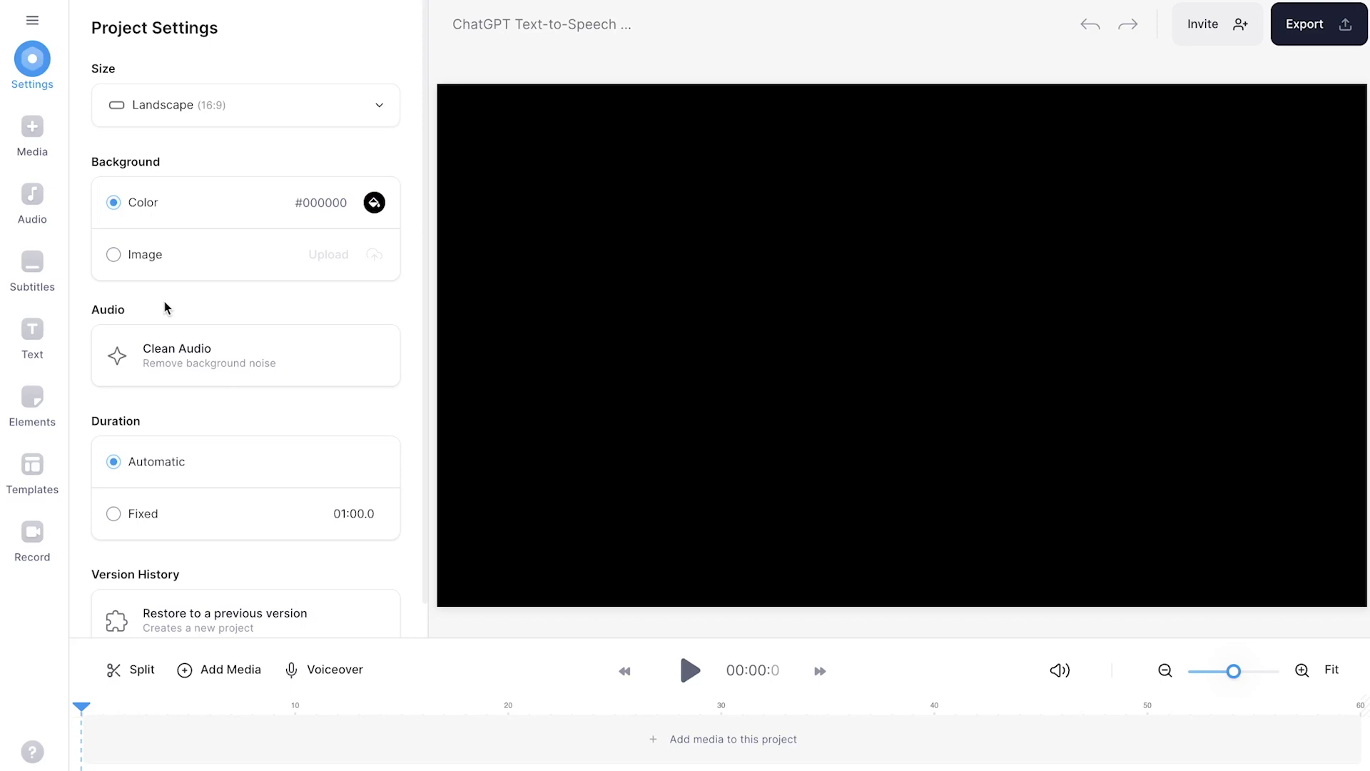
# - Generate text-to-speech narration of the copied ChatGPT script in the Eric (Male) voice
pyautogui.click(42, 222)
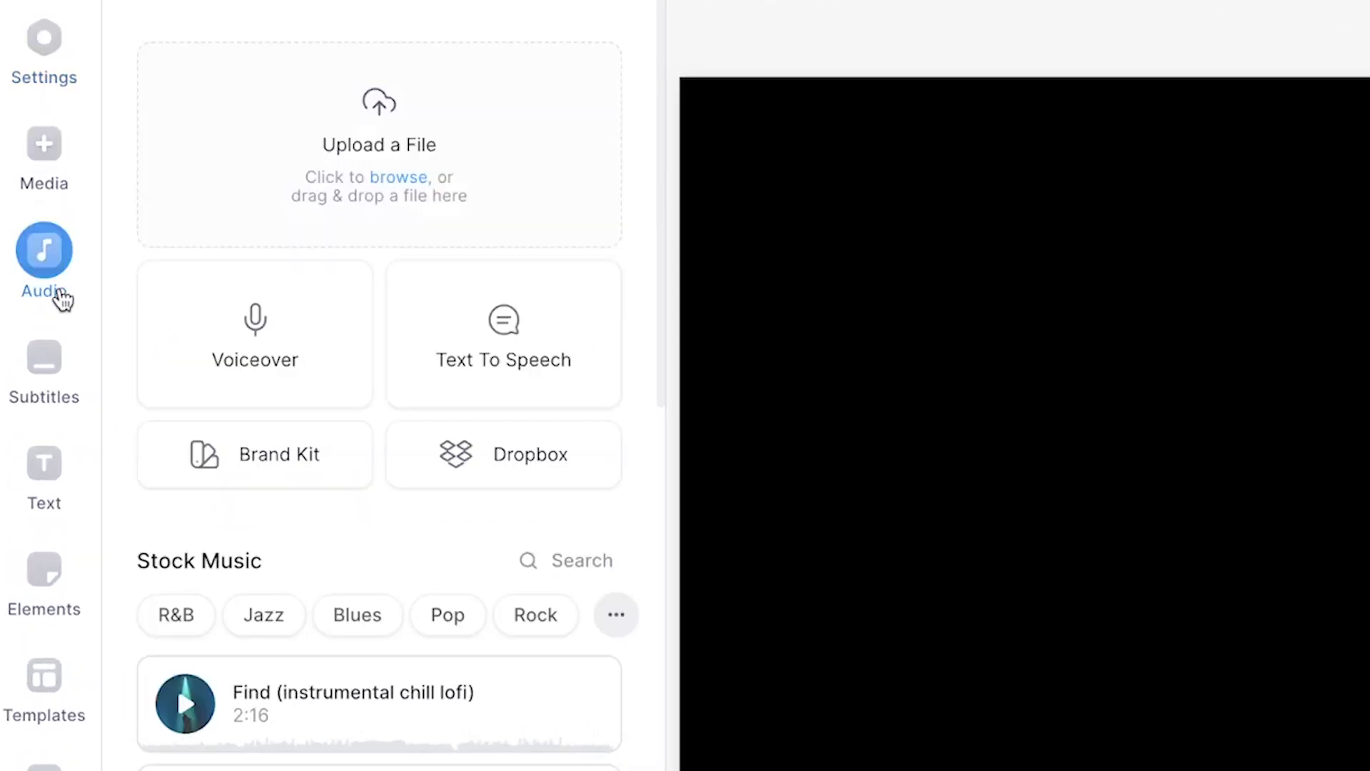
pyautogui.click(435, 353)
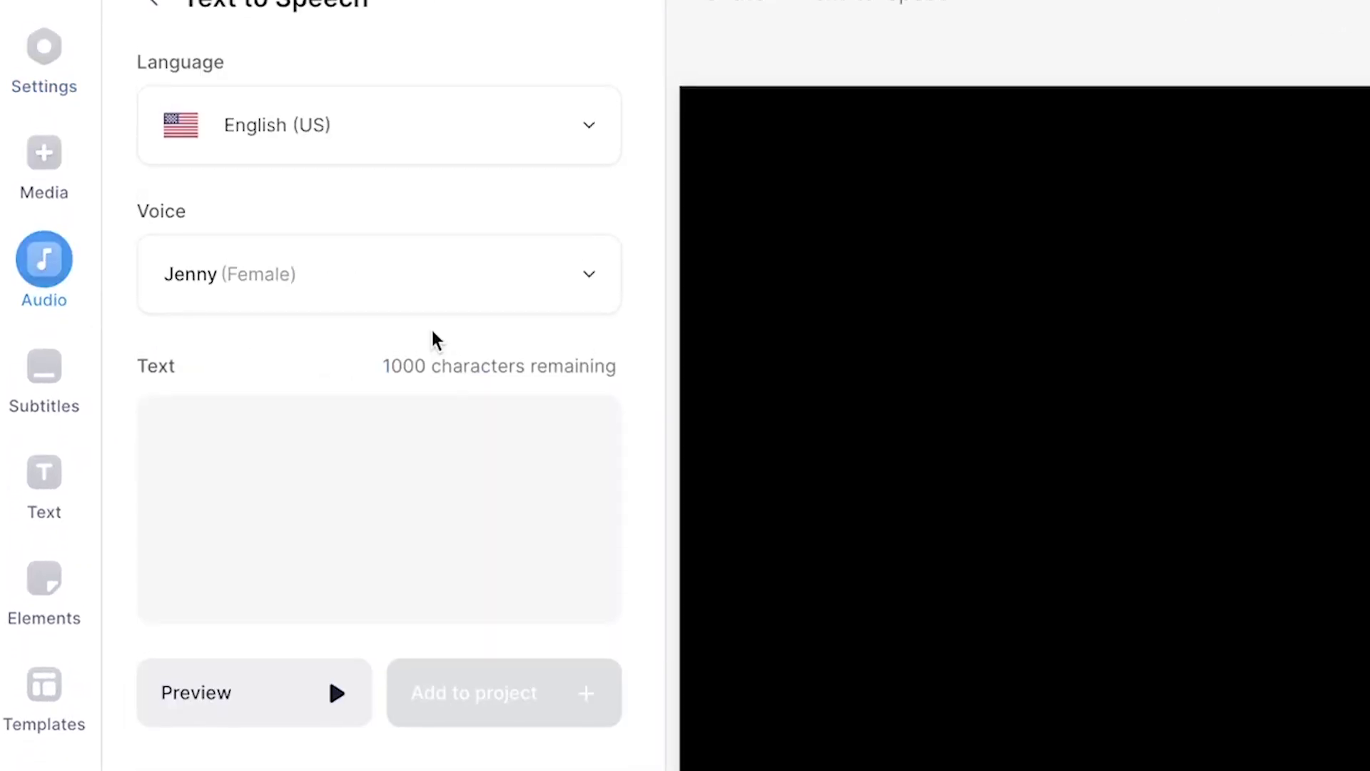
pyautogui.click(392, 330)
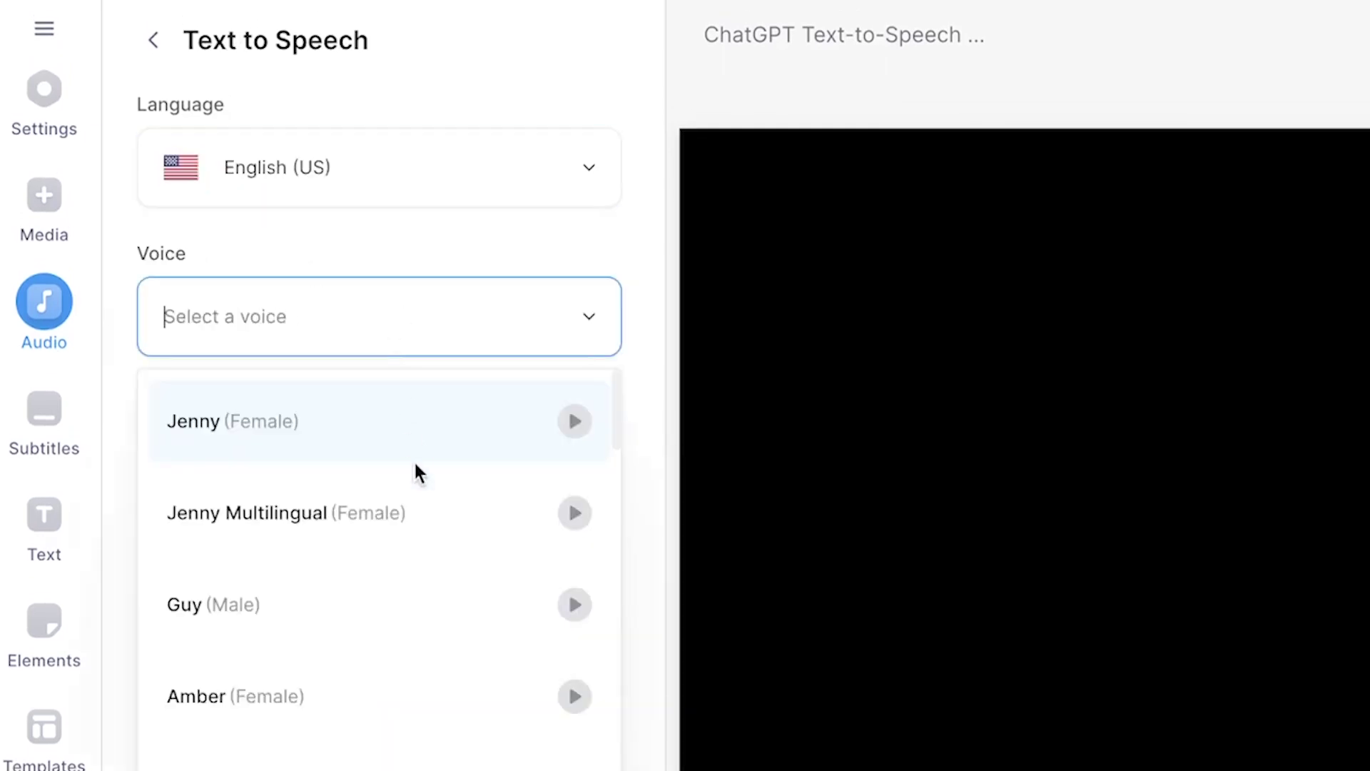
pyautogui.click(421, 500)
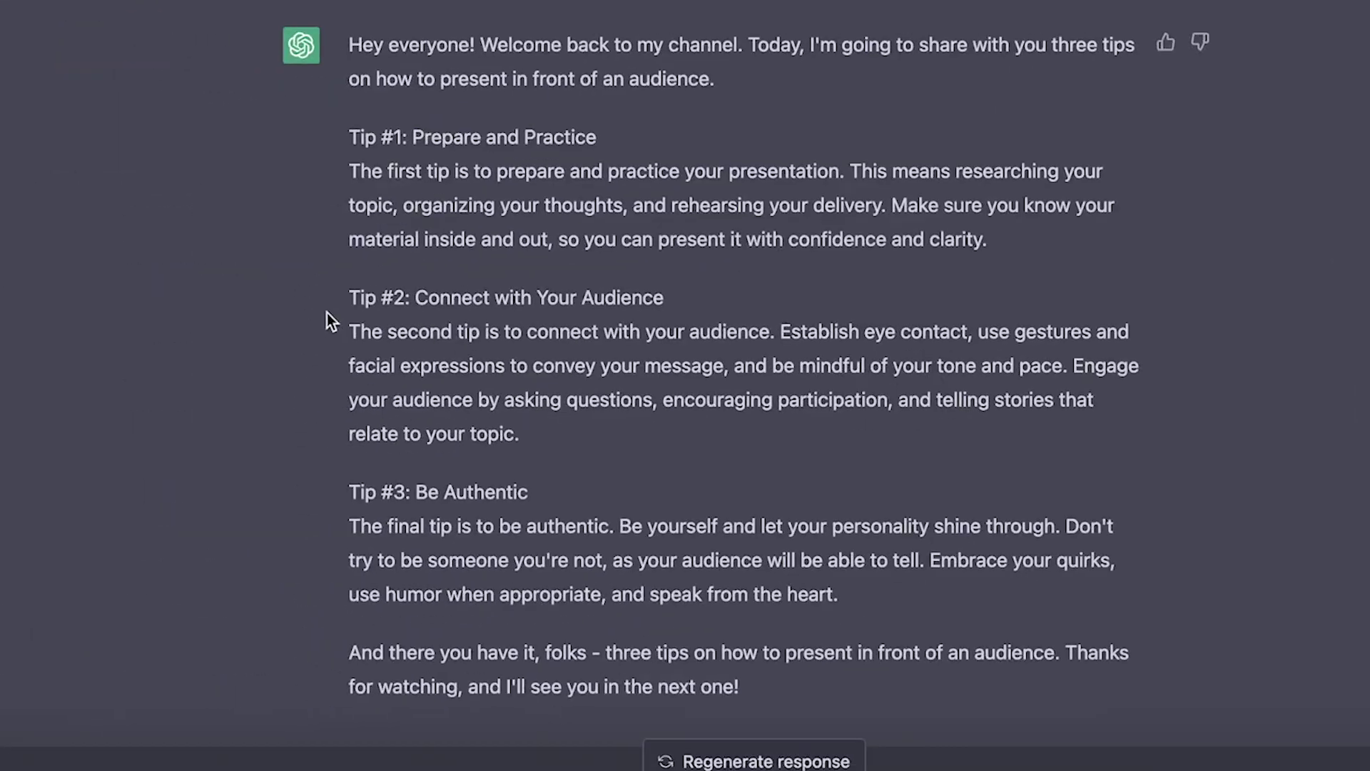
pyautogui.moveTo(519, 433); pyautogui.dragTo(338, 25)
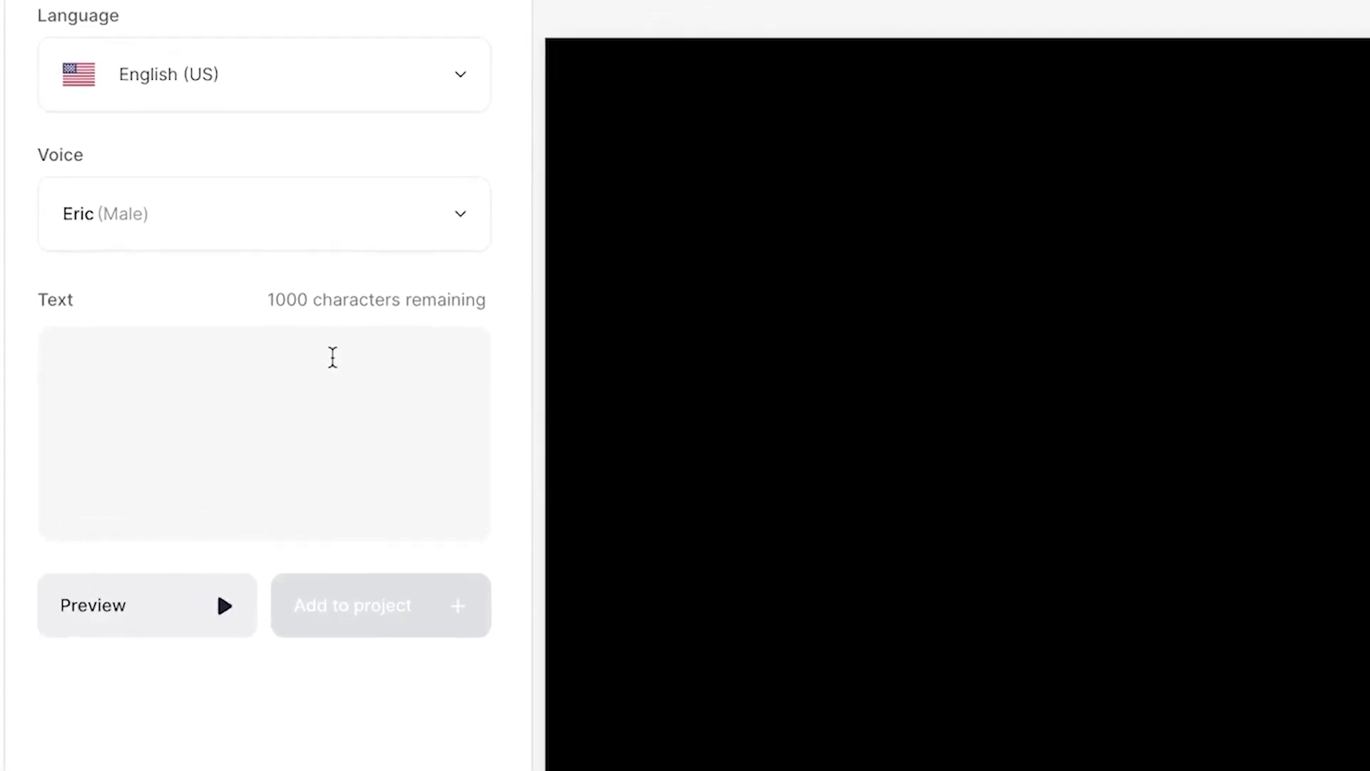
pyautogui.hotkey('ctrl', 'v')
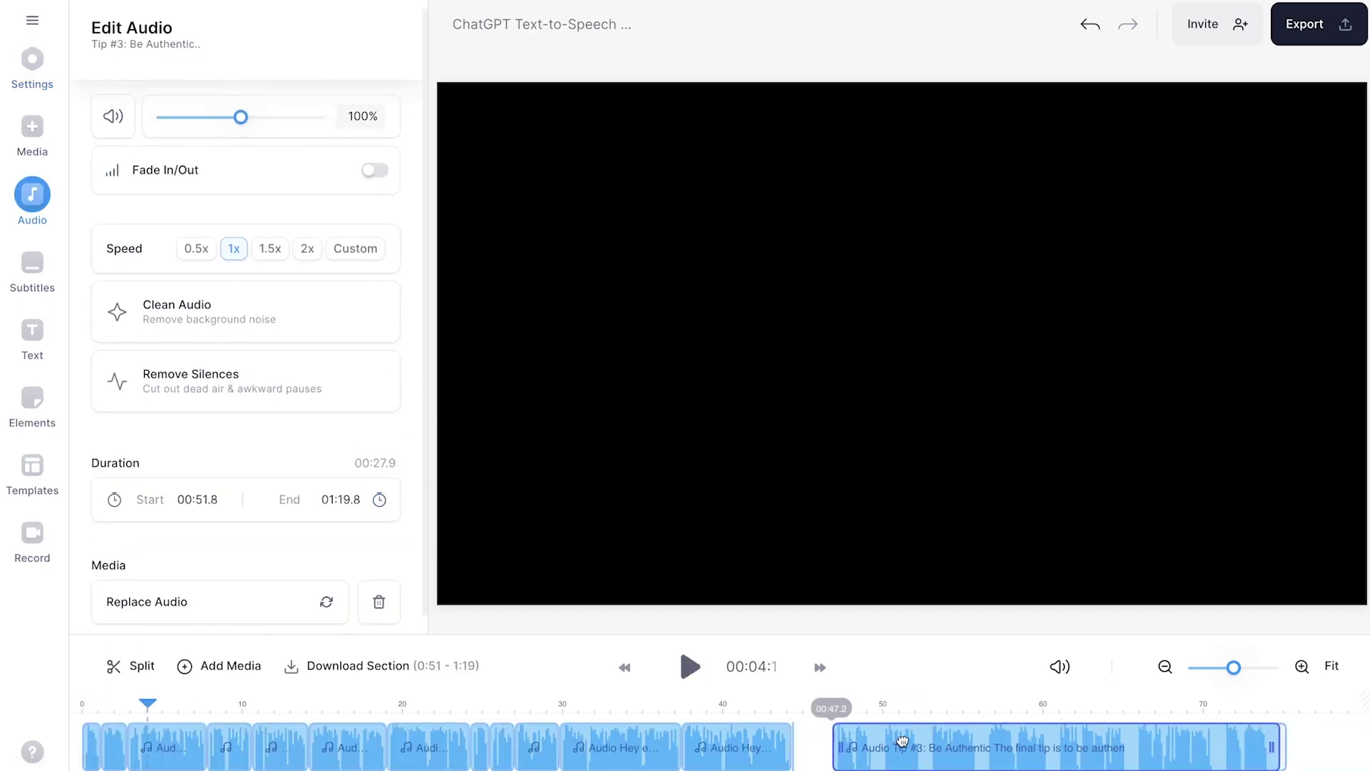
# - Remove silences from the last narration clip and download the voiceover as MP3
pyautogui.click(235, 351)
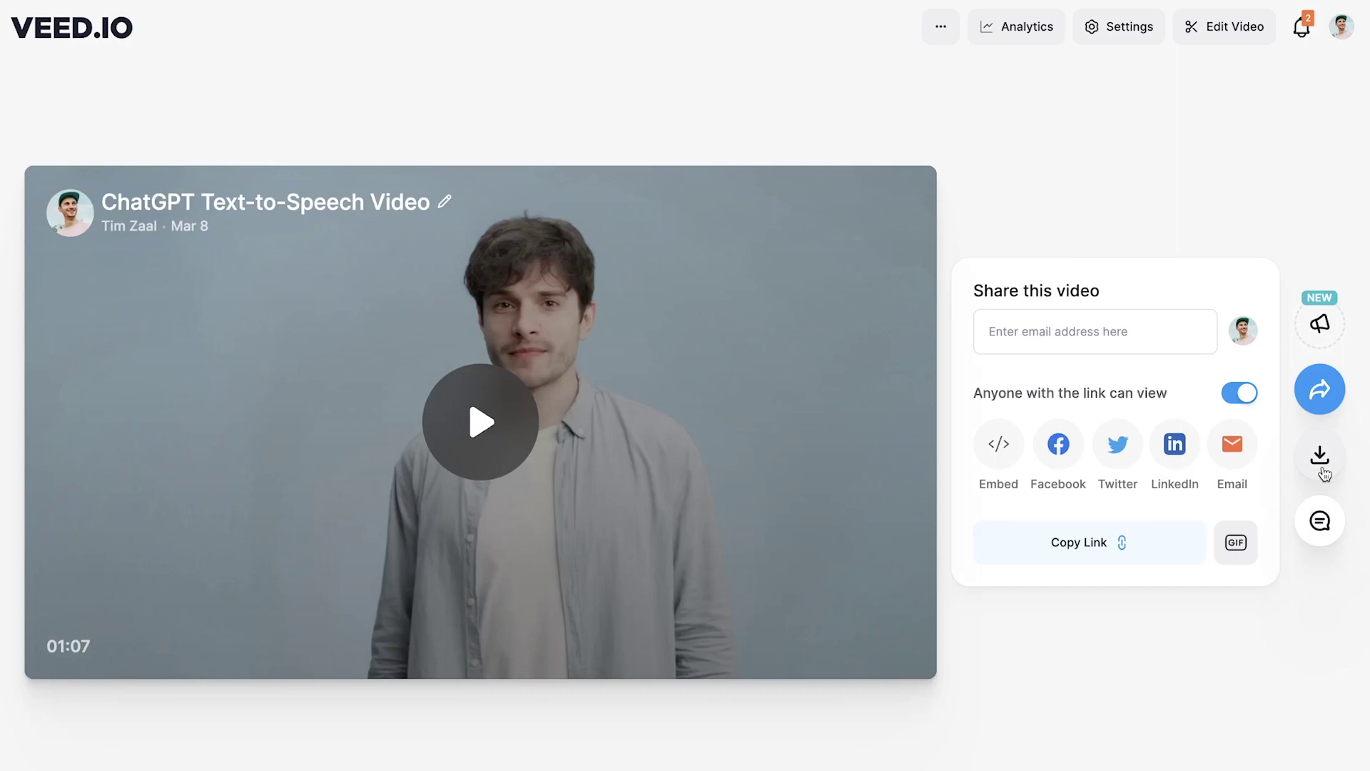
pyautogui.click(1319, 455)
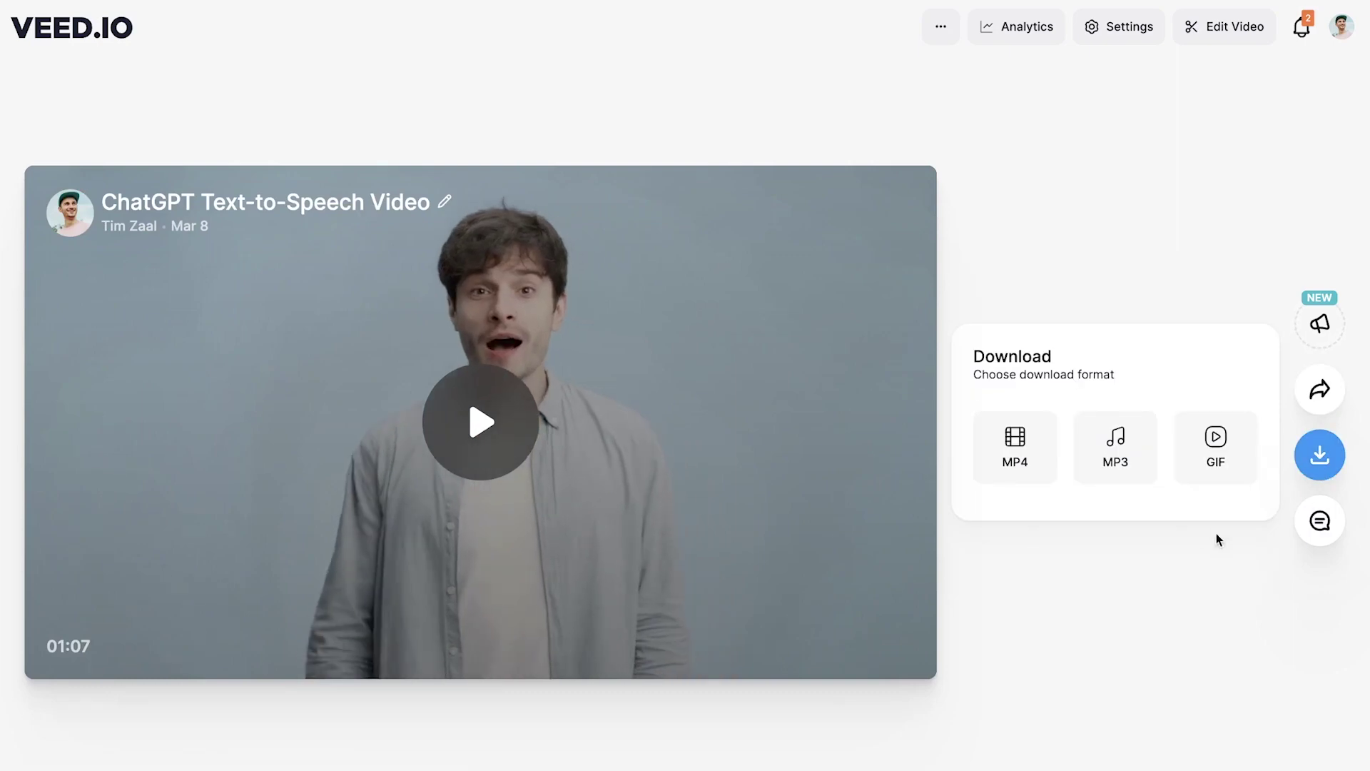
pyautogui.click(1124, 481)
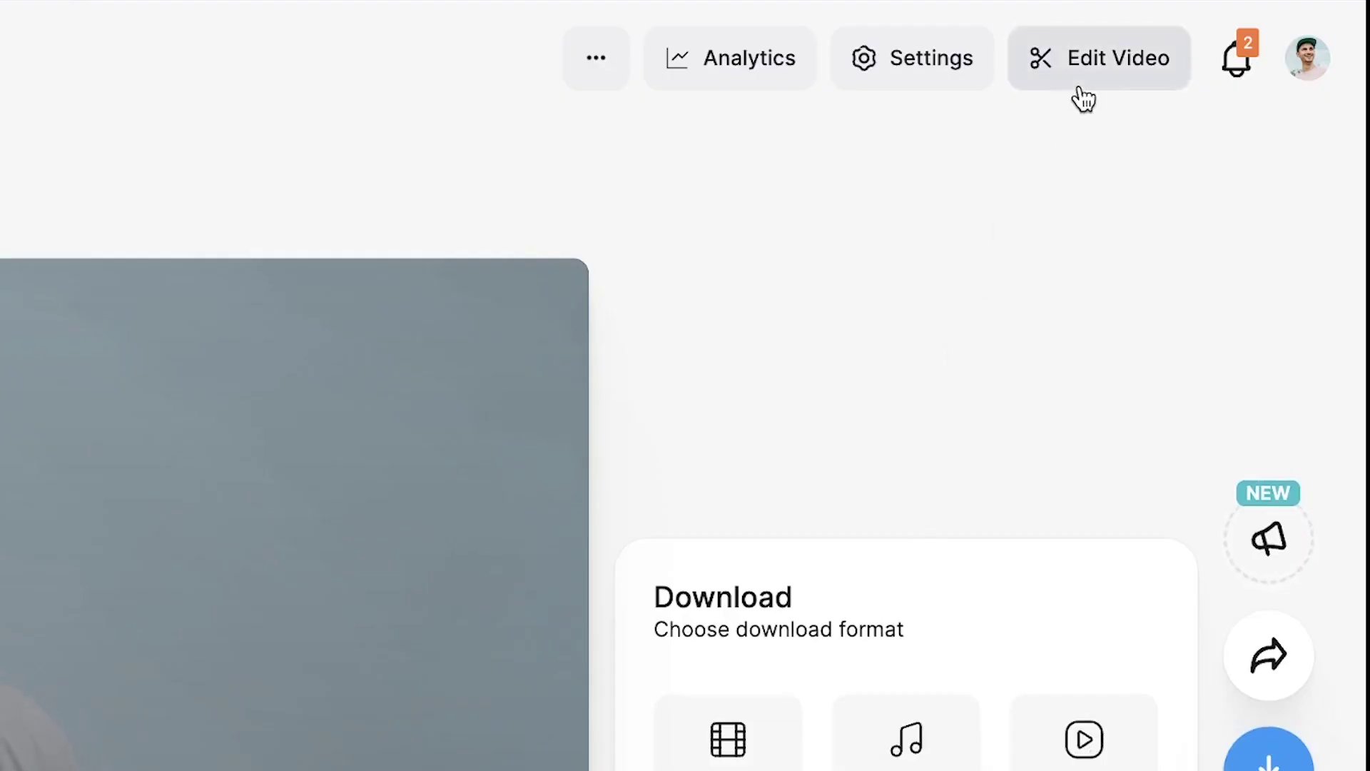
# - Add the downloaded narration MP3 to the edit as one audio track, then bring up the subtitle options
pyautogui.click(1083, 98)
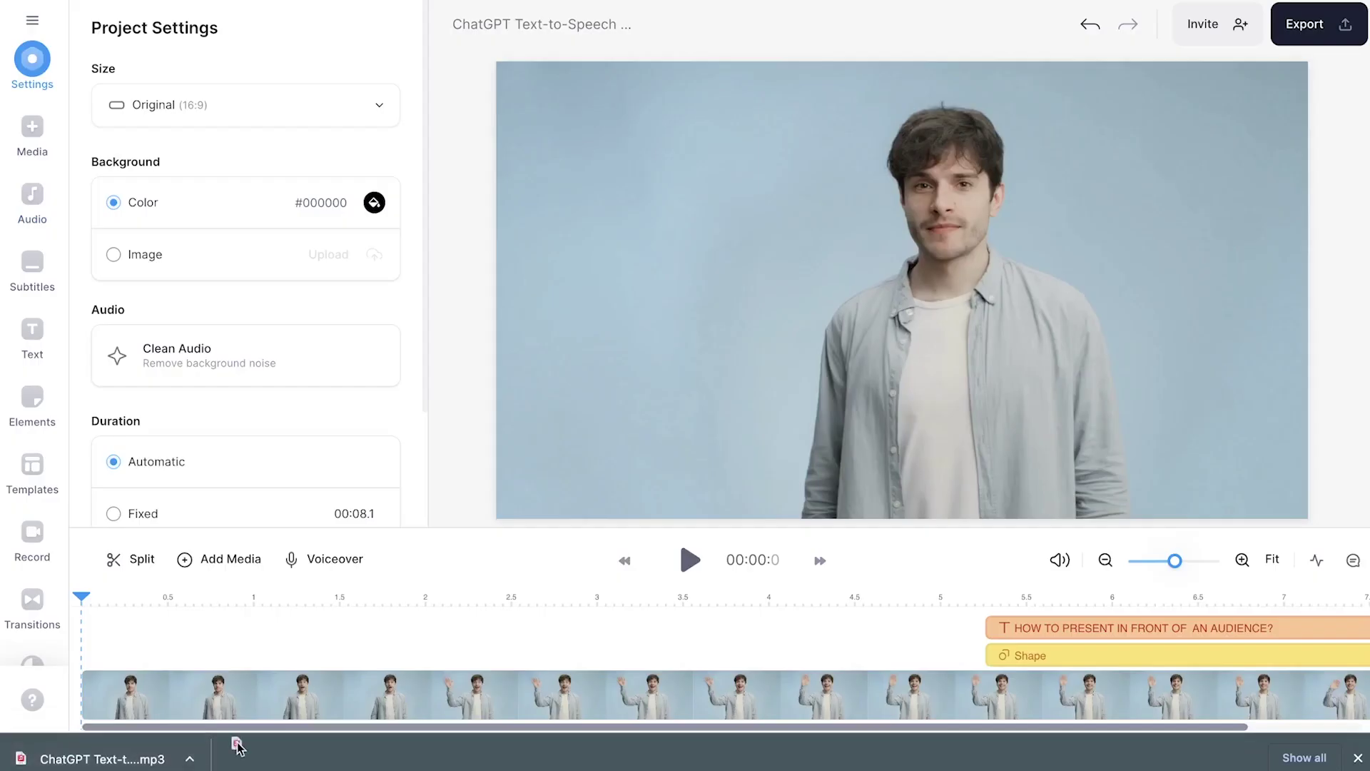
pyautogui.moveTo(233, 743); pyautogui.dragTo(671, 573)
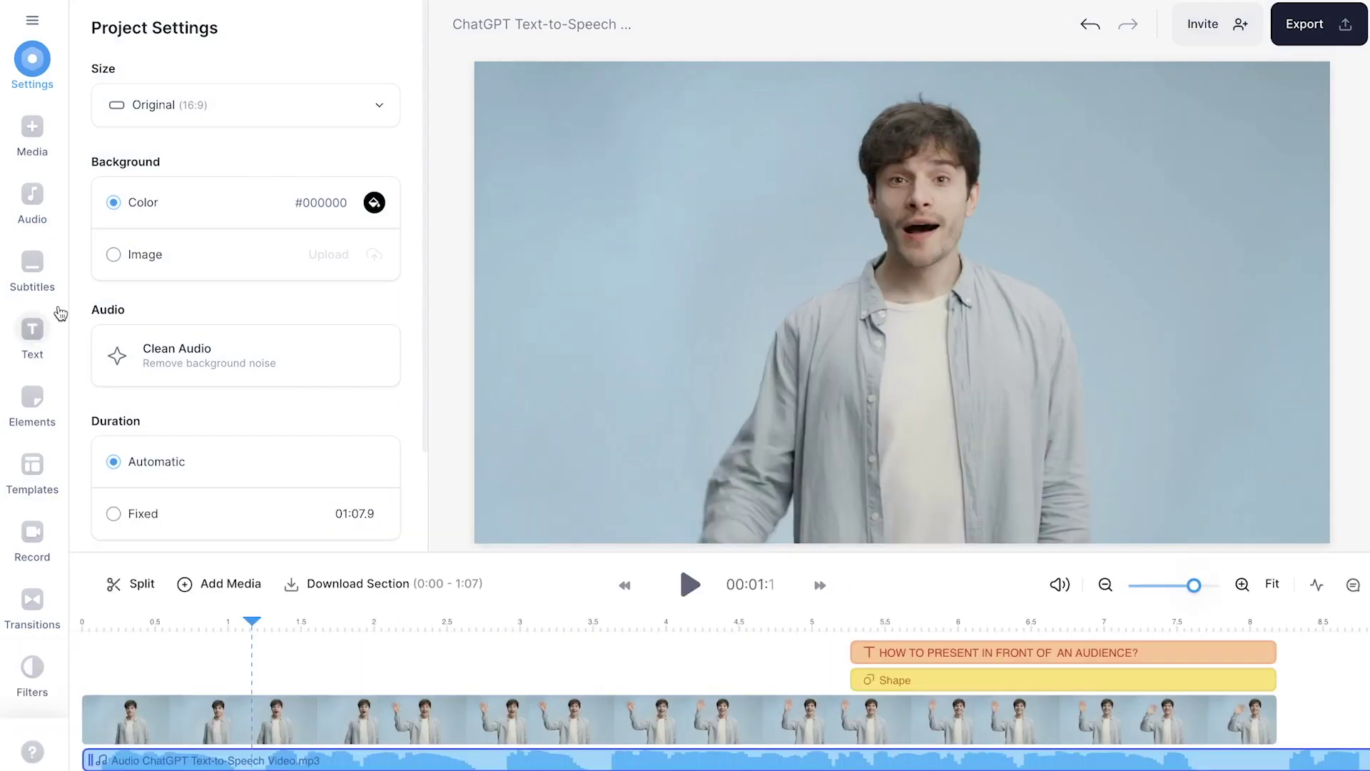
pyautogui.click(54, 303)
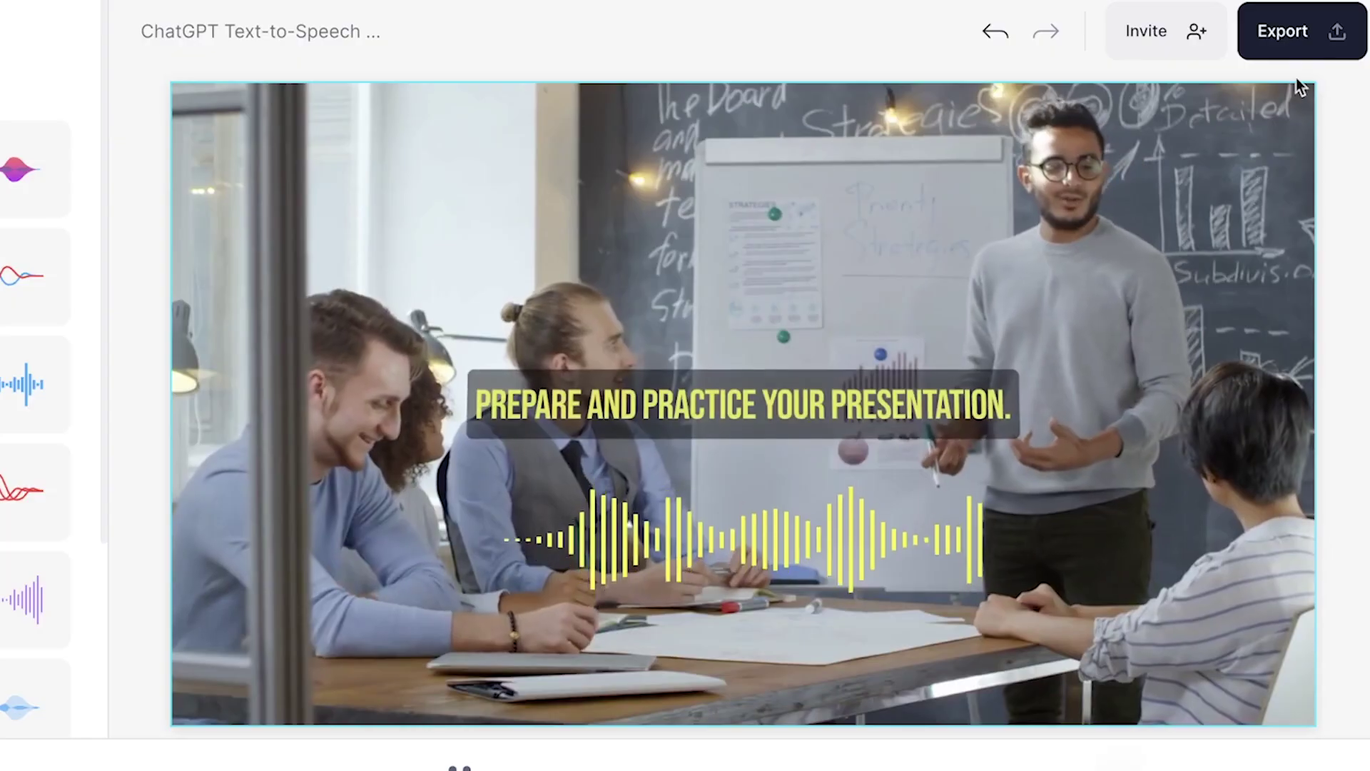
# - Export the captioned stock-footage video and download it as MP4
pyautogui.click(1312, 23)
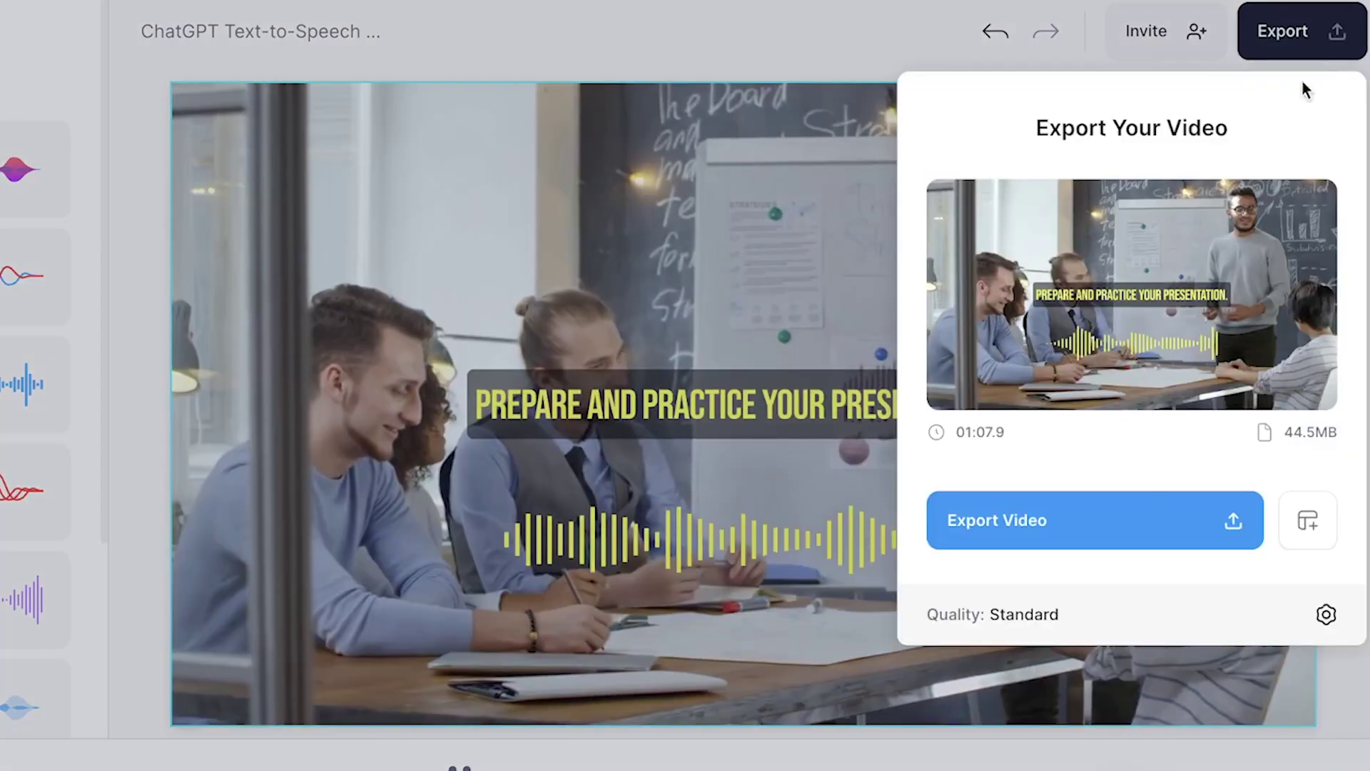
pyautogui.click(1104, 526)
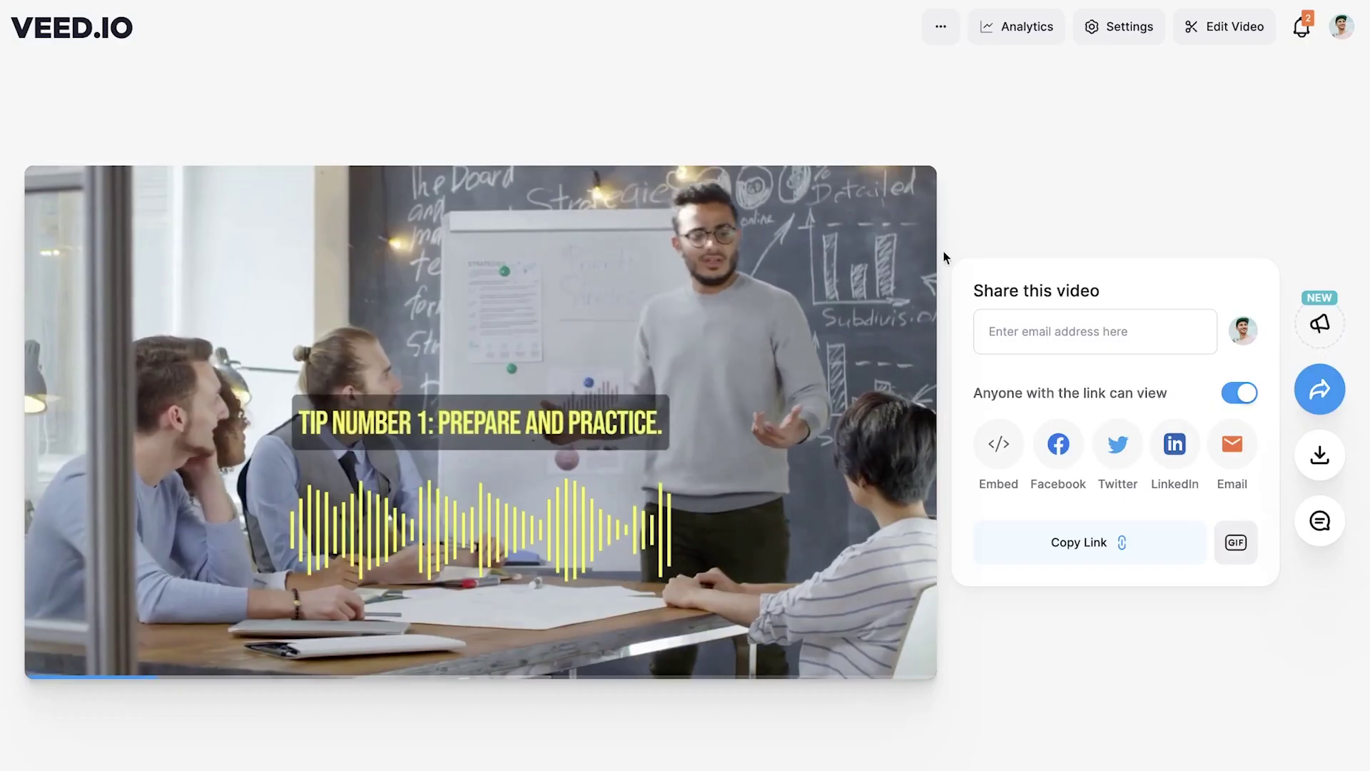
pyautogui.click(1312, 457)
pyautogui.click(1025, 474)
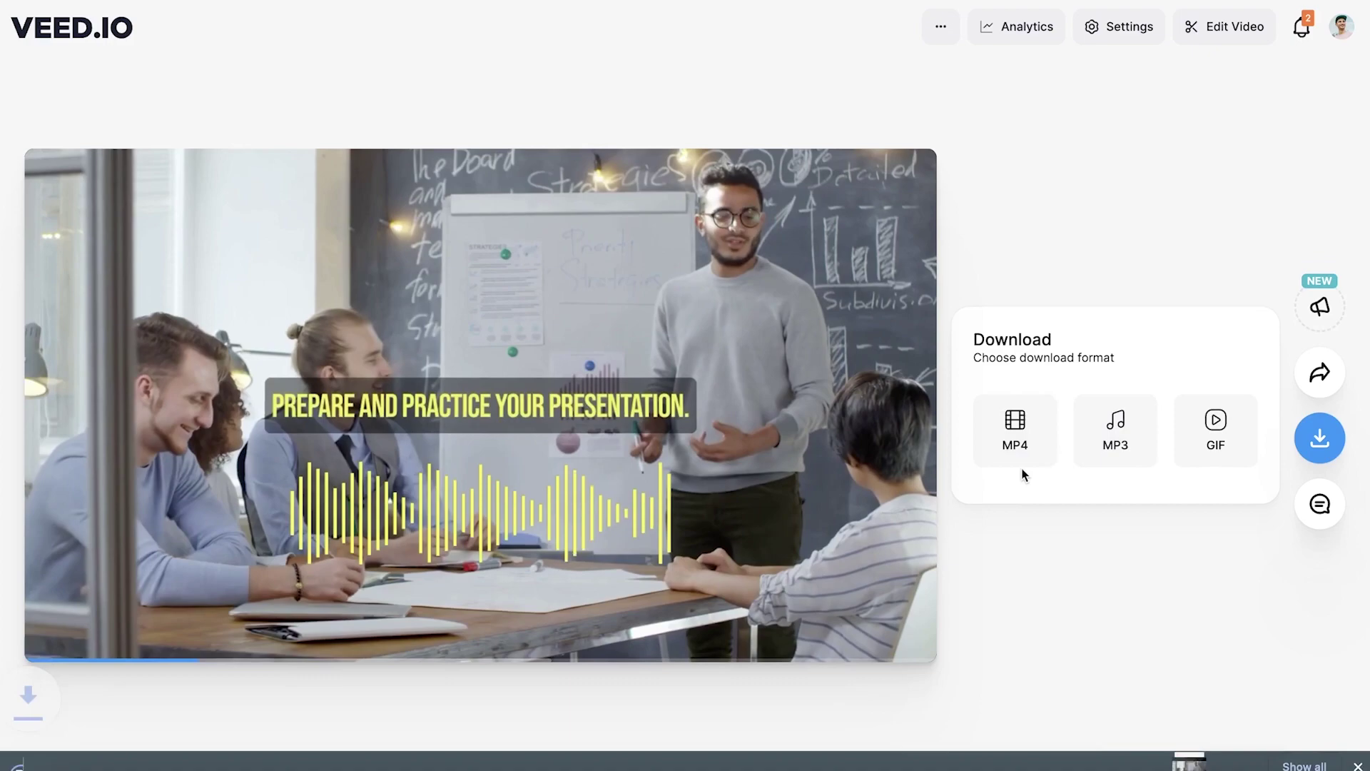